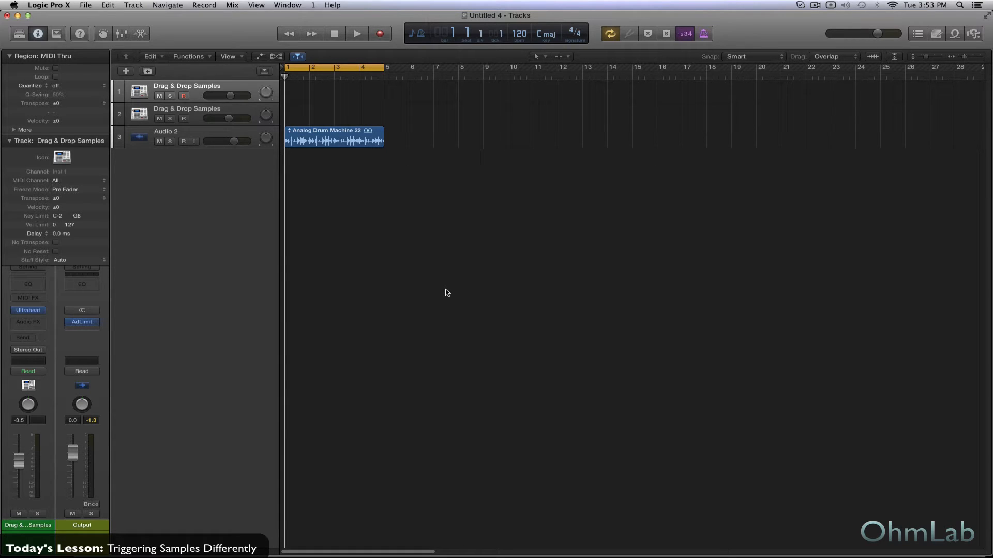
# Open the Ultrabeat instrument of the first Drag & Drop Samples track and move its window clear of the track regions.
pyautogui.click(30, 314)
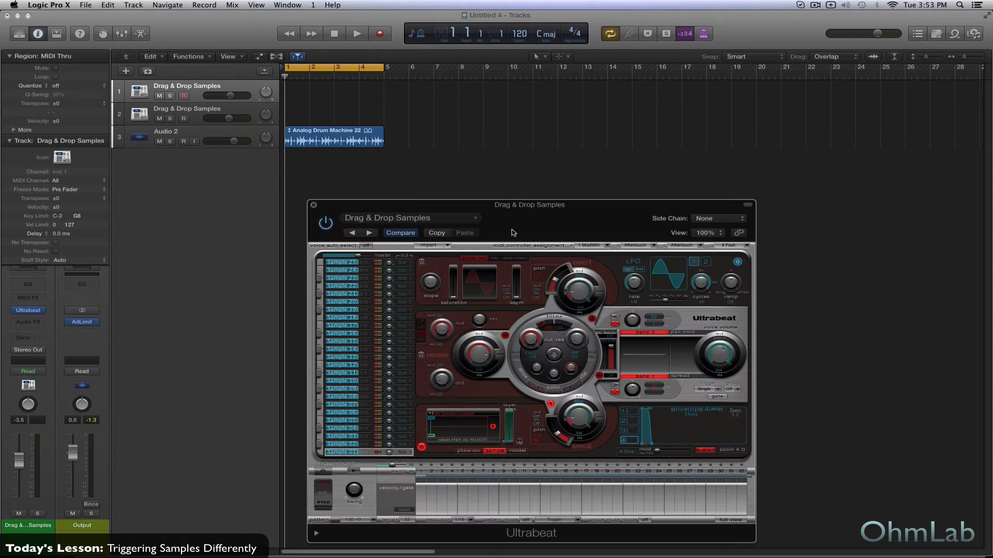
pyautogui.moveTo(490, 208); pyautogui.dragTo(481, 173)
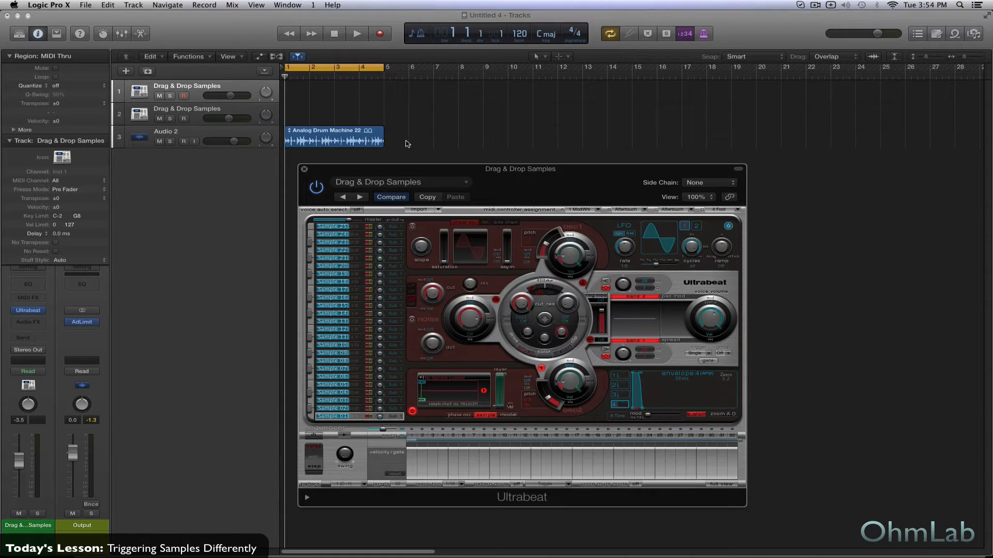
# Play back the Analog Drum Machine 22 loop on the Audio 2 track and stop it.
pyautogui.click(457, 143)
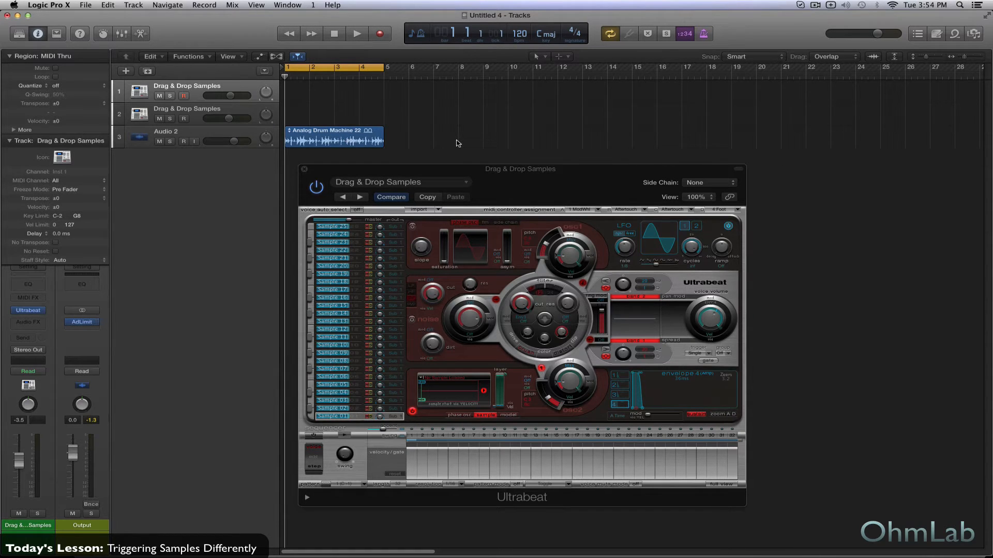
pyautogui.press('space')
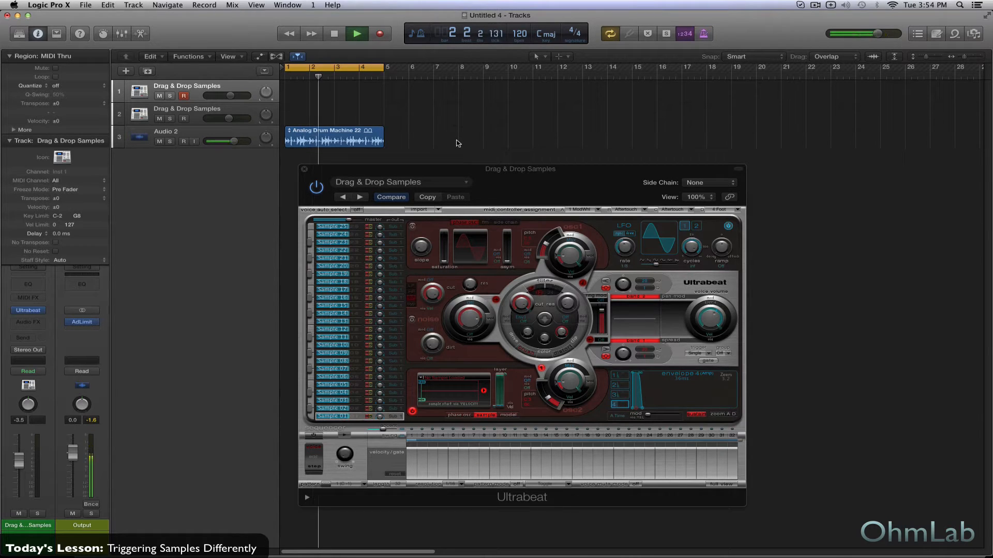
pyautogui.press('space')
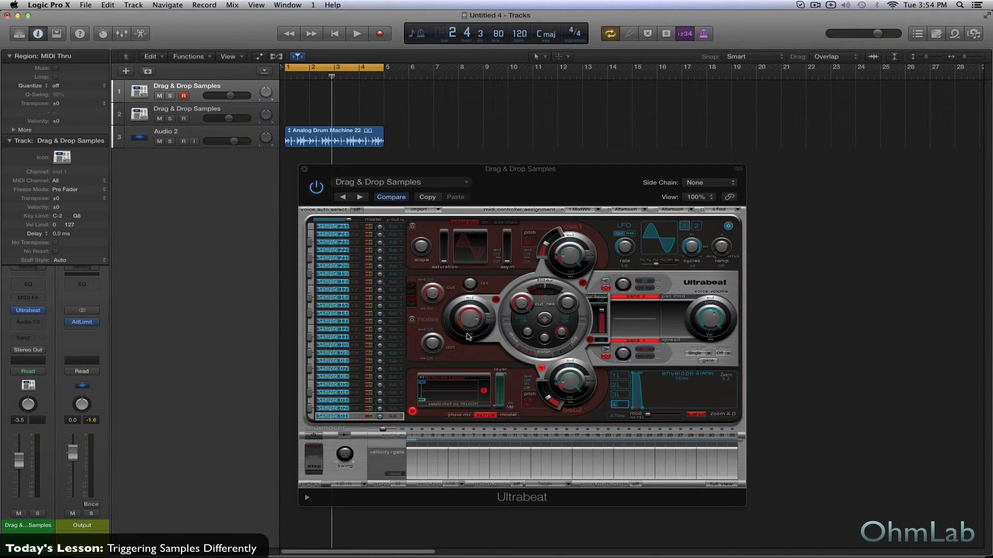
# Show Ultrabeat's sequencer in full view and fill Sample 01's row on every odd-numbered step from 1 to 31.
pyautogui.click(723, 485)
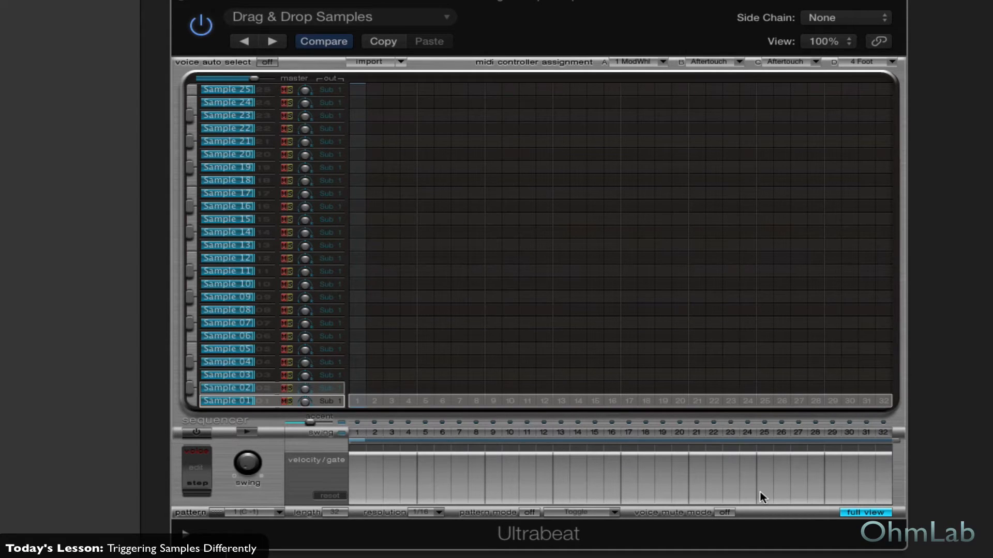
pyautogui.rightClick(354, 398)
pyautogui.click(395, 477)
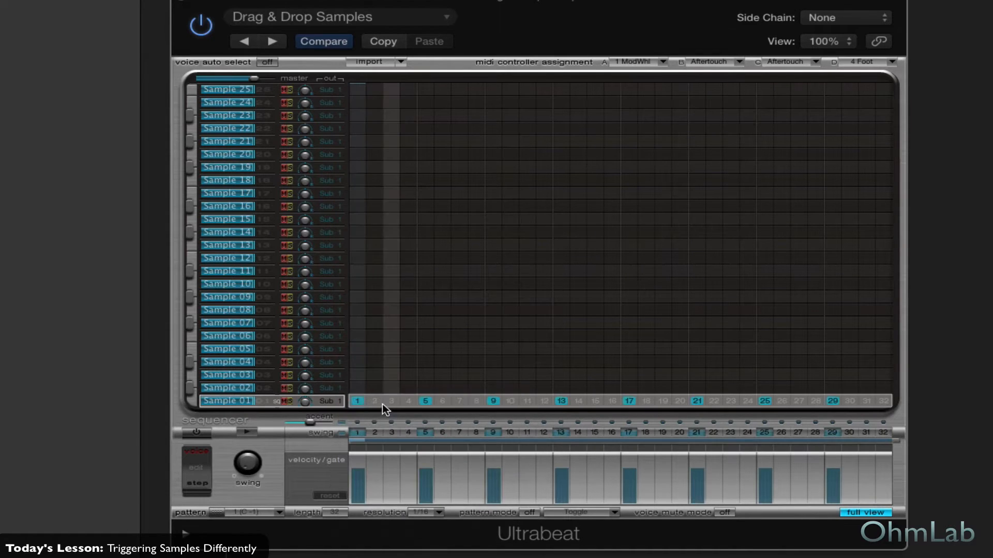
pyautogui.rightClick(386, 399)
pyautogui.click(426, 497)
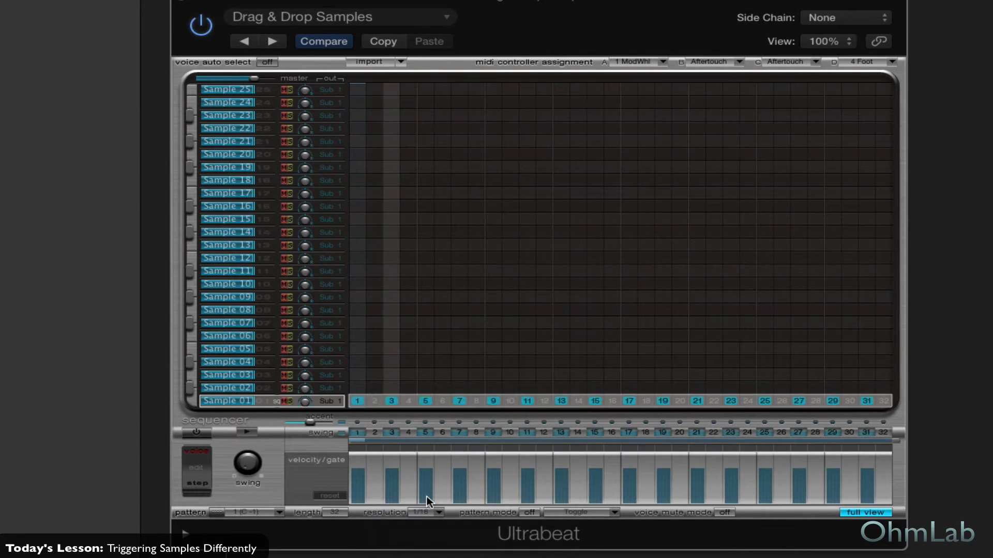
# Randomize the velocities of Sample 01's steps and place the pattern as a region at bar 1 of the first track.
pyautogui.rightClick(374, 475)
pyautogui.click(394, 514)
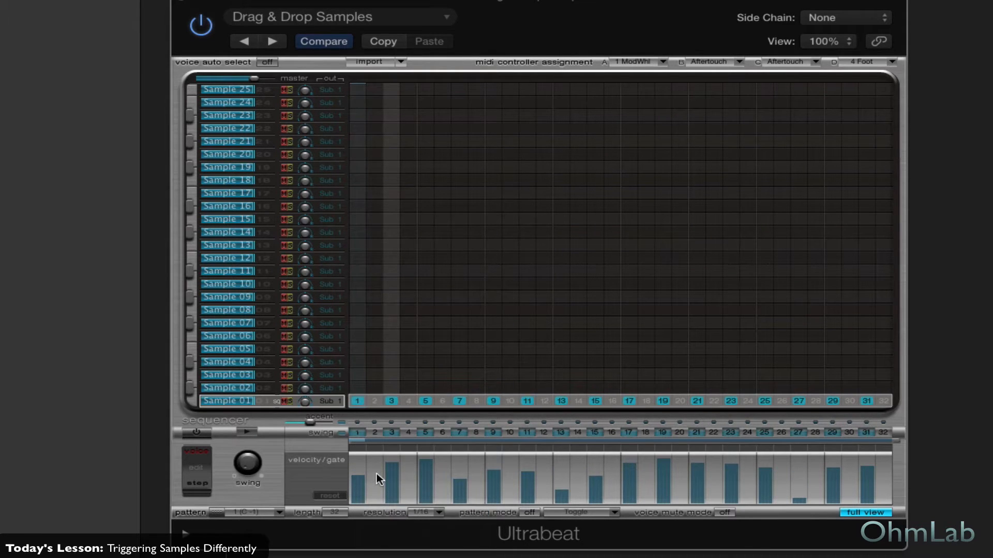
pyautogui.rightClick(376, 473)
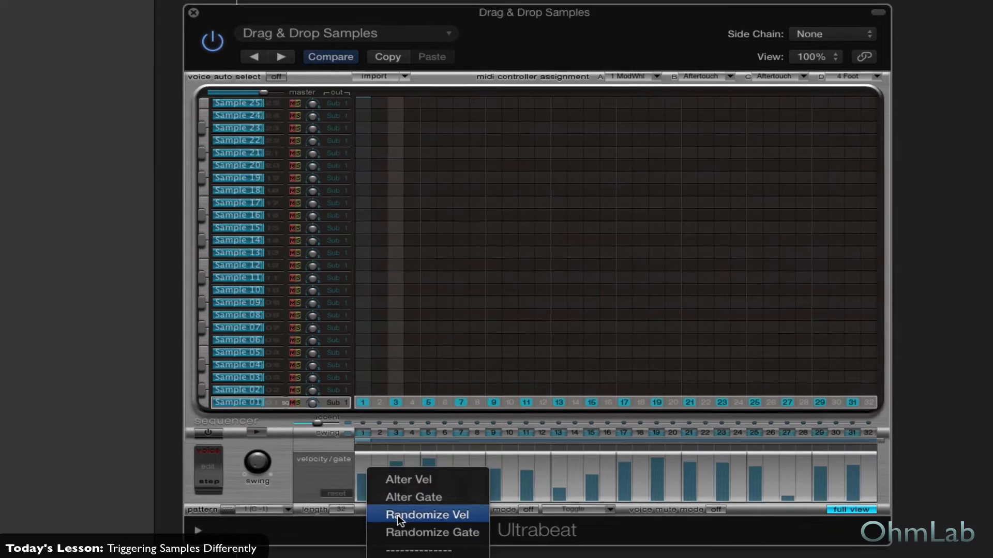
pyautogui.click(394, 513)
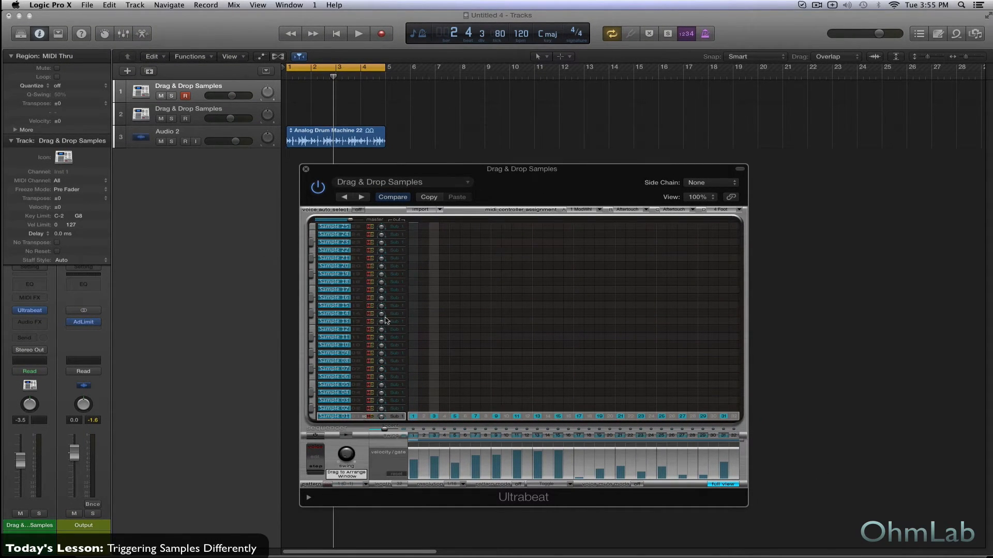
pyautogui.moveTo(385, 320); pyautogui.dragTo(310, 93)
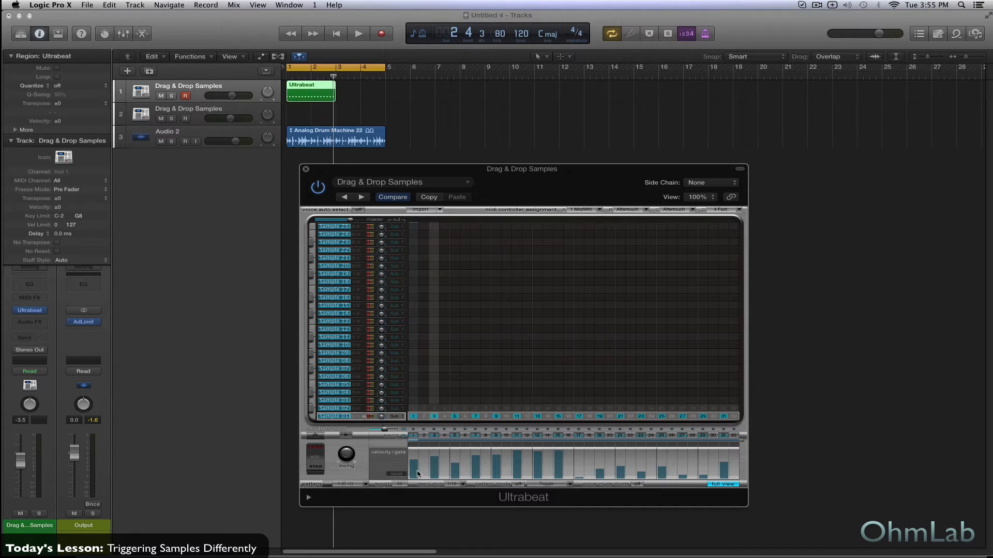
# Randomize the step velocities again and place this second pattern at bar 3 of the first track.
pyautogui.rightClick(423, 460)
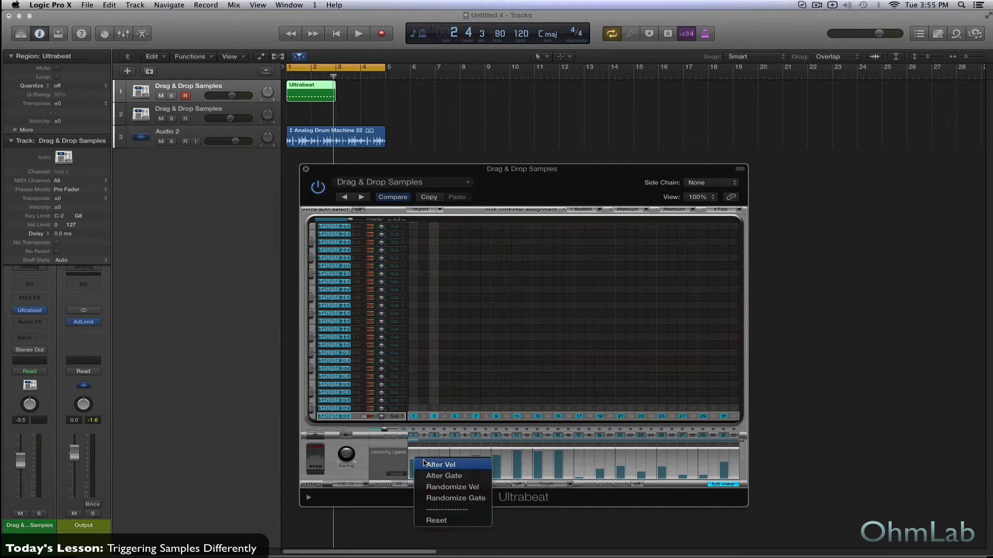
pyautogui.click(448, 488)
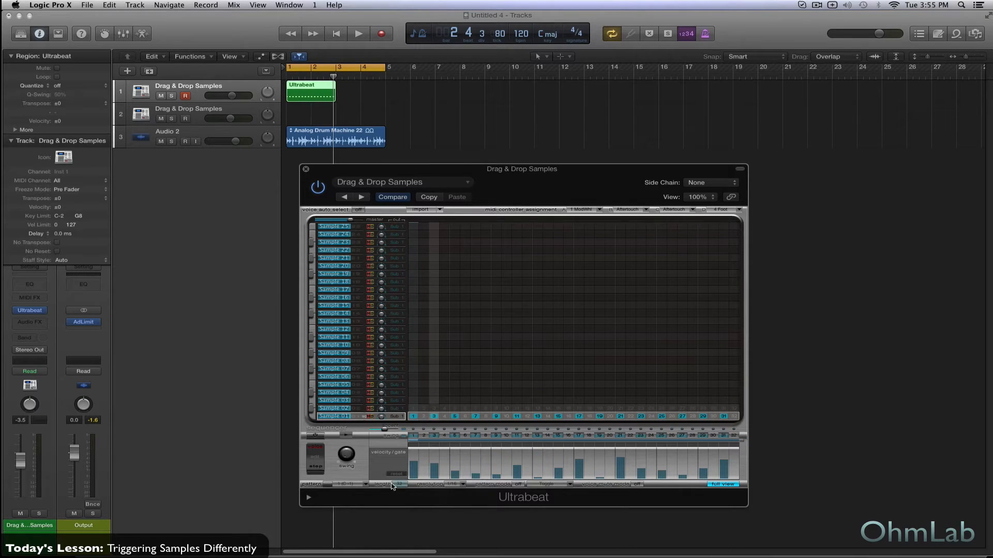
pyautogui.moveTo(328, 484); pyautogui.dragTo(349, 102)
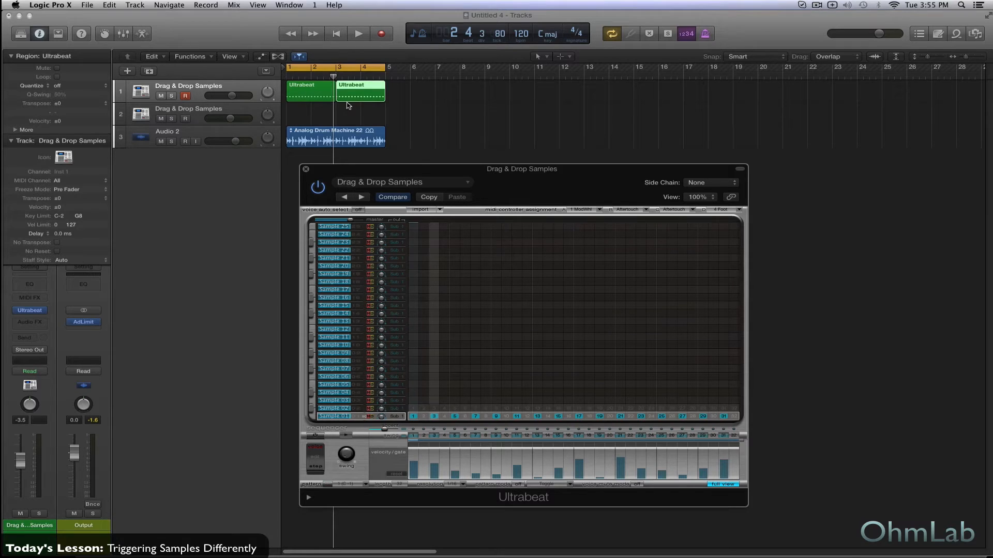
# Select both Ultrabeat regions, close the instrument window and open the regions in the Piano Roll.
pyautogui.moveTo(440, 93); pyautogui.dragTo(304, 86)
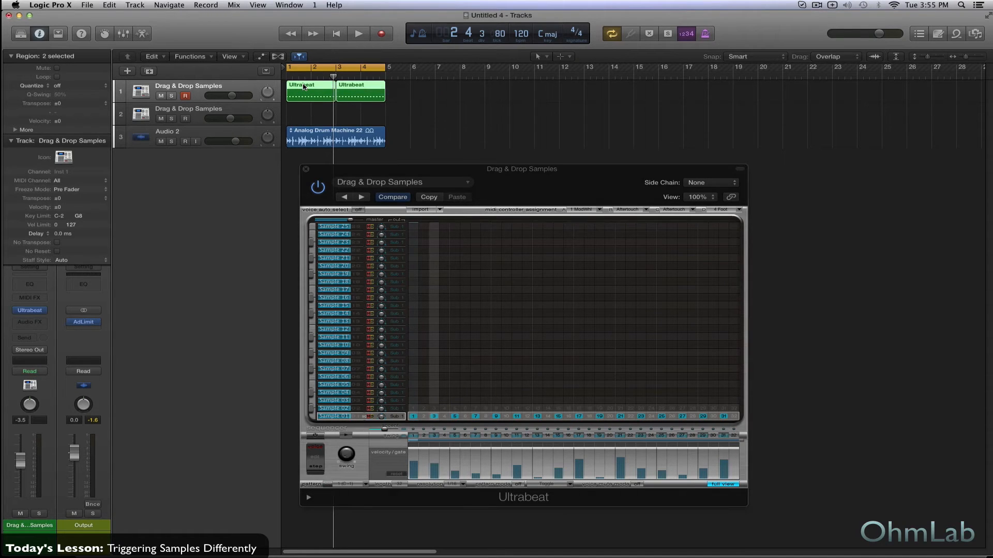
pyautogui.click(305, 169)
pyautogui.doubleClick(297, 94)
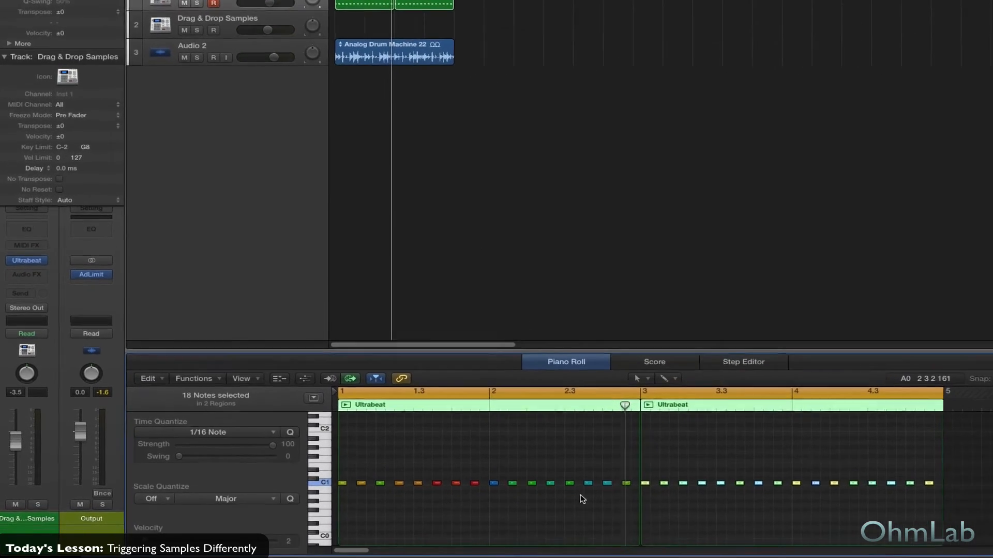
# Reduce the velocity of the three loudest red notes at the end of bar 1 to 104, keeping both regions selected.
pyautogui.moveTo(439, 492); pyautogui.dragTo(478, 463)
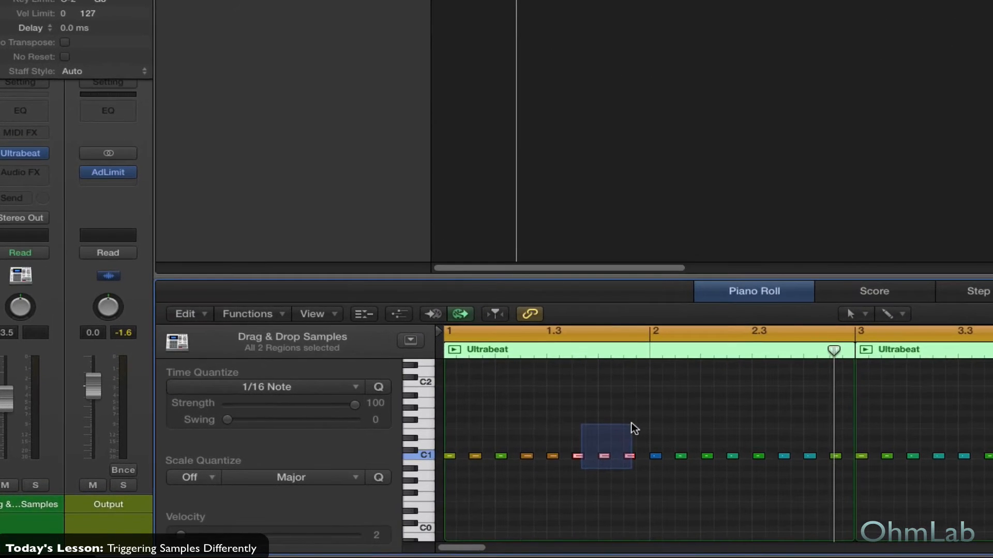
pyautogui.moveTo(633, 428); pyautogui.dragTo(633, 429)
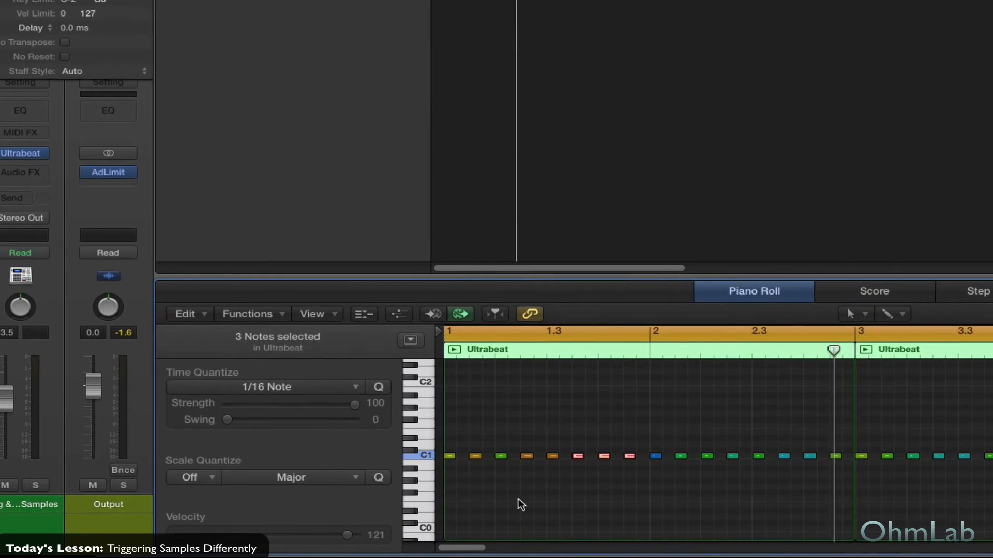
pyautogui.moveTo(347, 535); pyautogui.dragTo(327, 538)
pyautogui.click(519, 513)
pyautogui.click(625, 193)
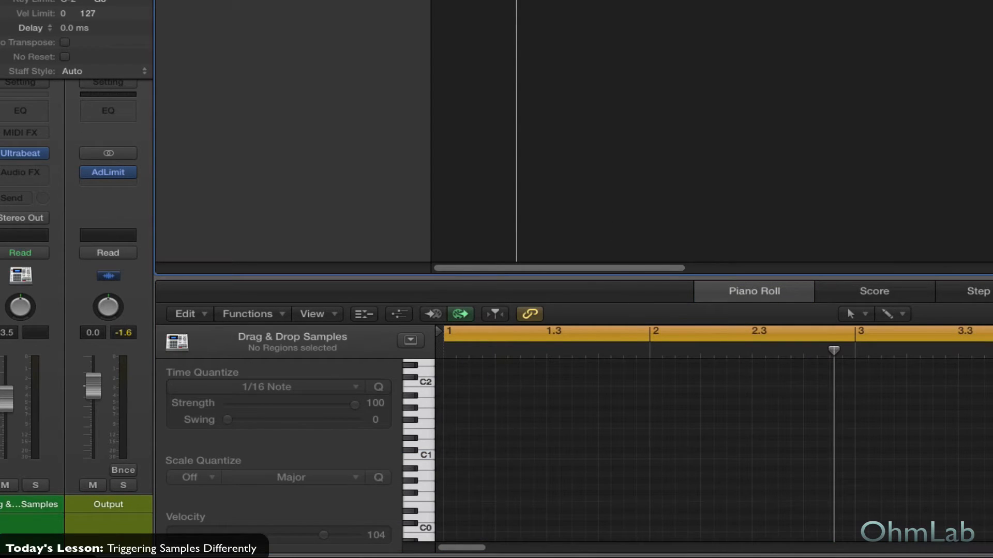
pyautogui.press('super+a')
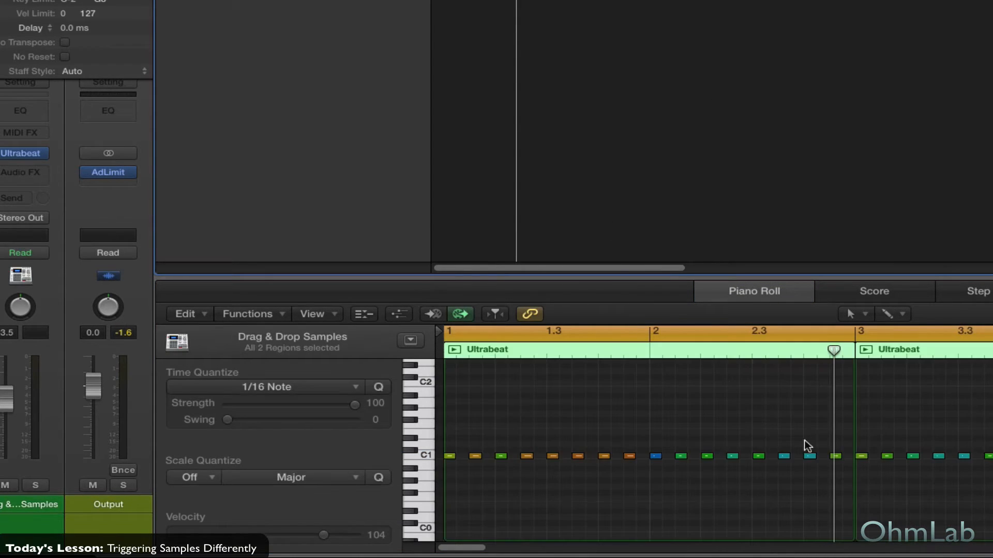
# Select the quietest note in each of the two regions, including the one at bar 2, and raise the velocity to 9.
pyautogui.click(655, 456)
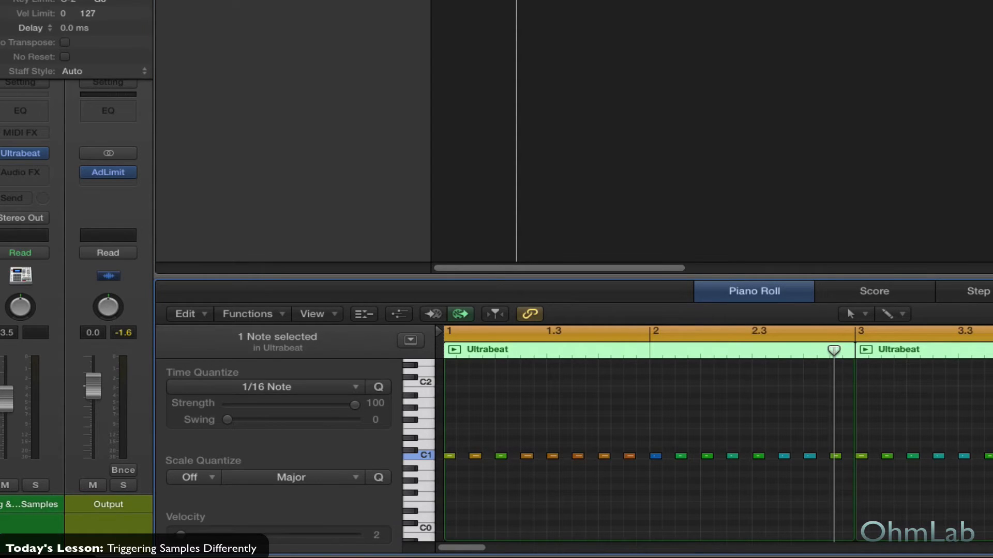
pyautogui.click(662, 458)
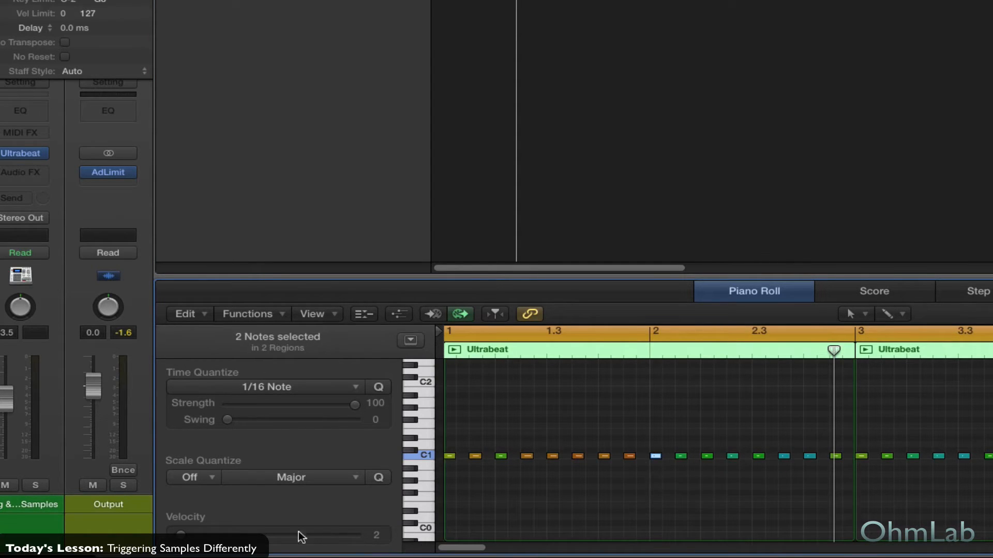
pyautogui.moveTo(183, 537); pyautogui.dragTo(192, 536)
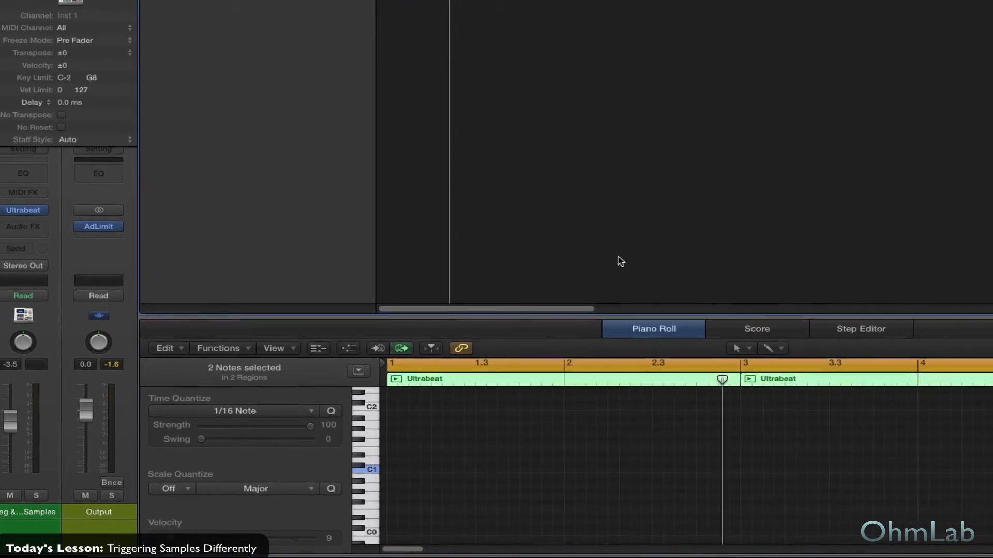
# Copy both Ultrabeat regions to the second Drag & Drop Samples track at bar 1 and reselect the first track.
pyautogui.click(288, 92)
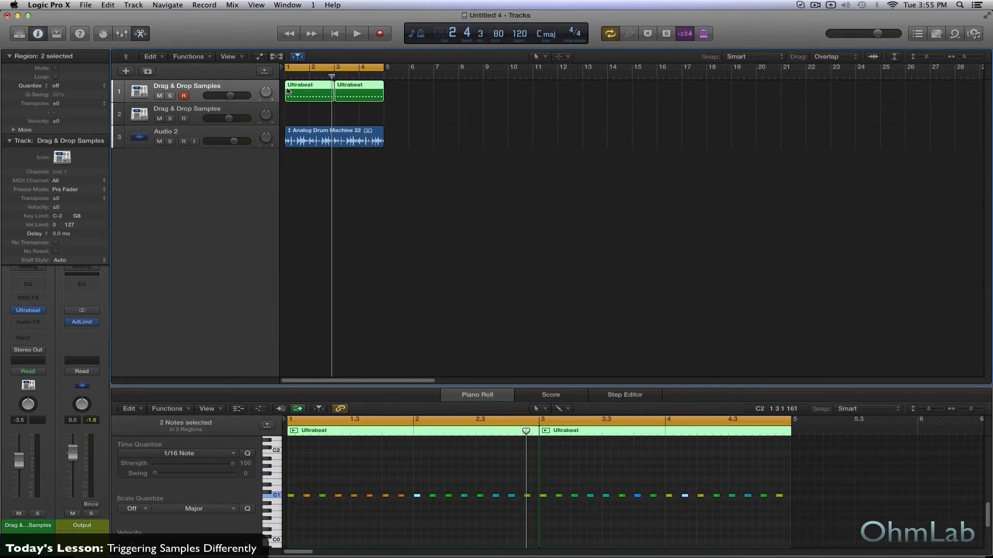
pyautogui.moveTo(288, 92); pyautogui.dragTo(295, 108)
pyautogui.click(237, 86)
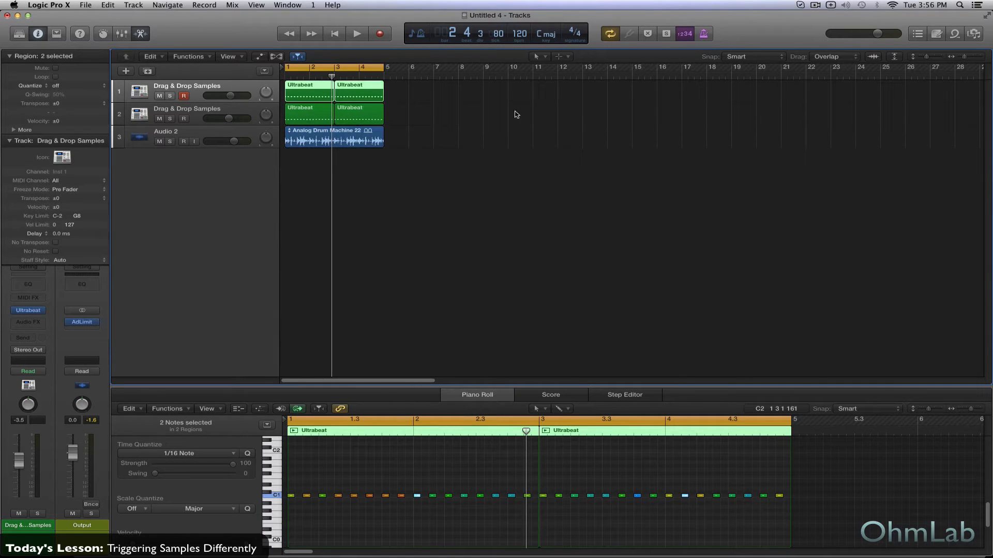
# Reopen the first track's Ultrabeat, switch off full view and move its window aside to make room for the loop browser.
pyautogui.moveTo(35, 311)
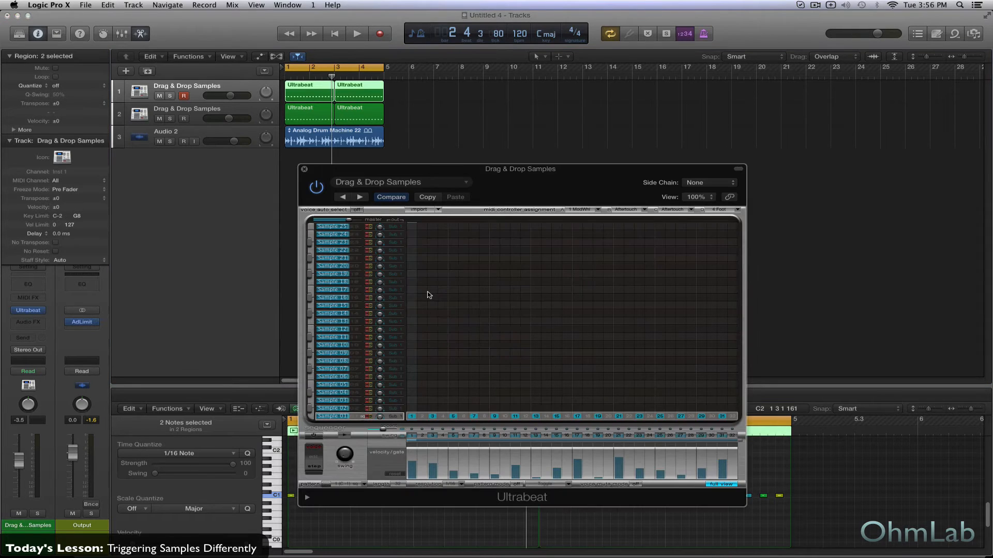
pyautogui.click(724, 486)
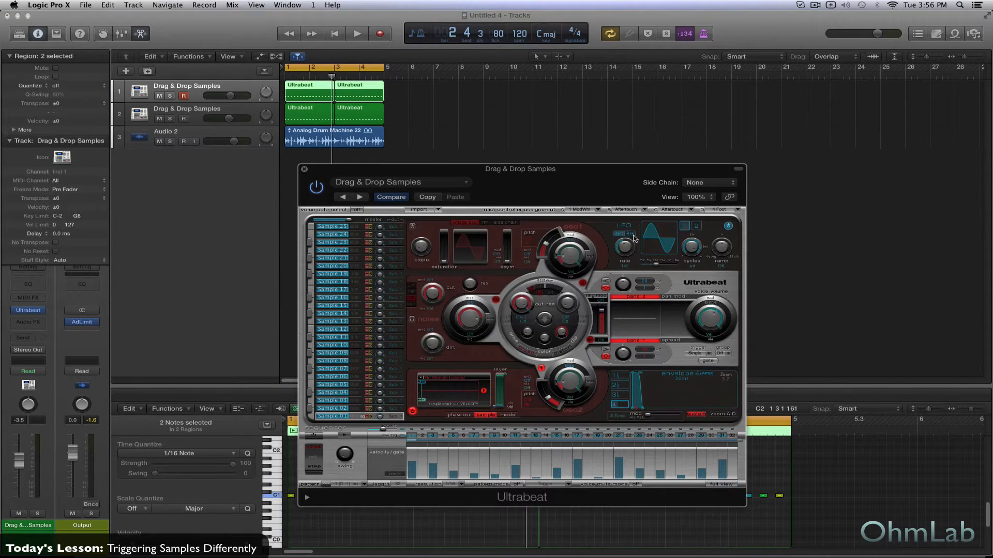
pyautogui.moveTo(597, 176); pyautogui.dragTo(480, 176)
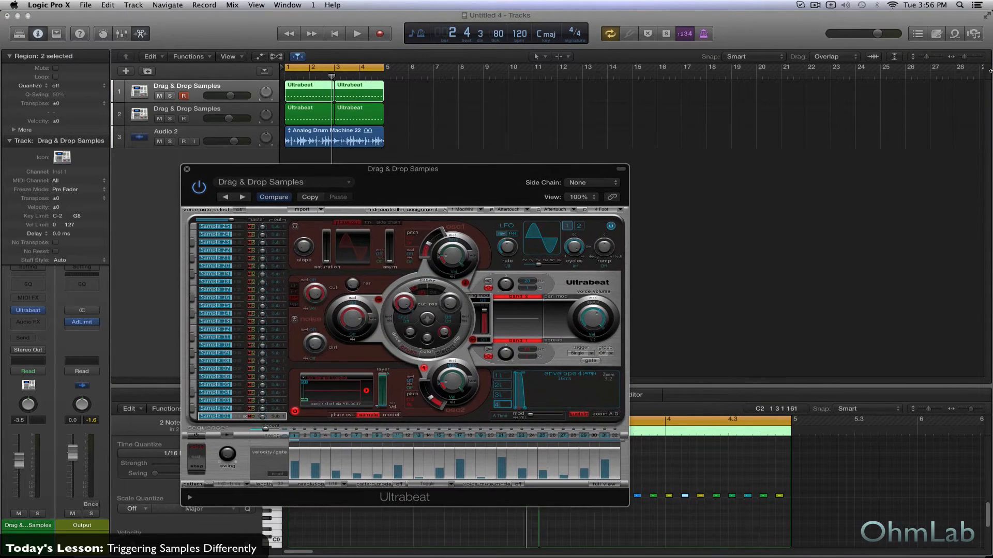
# Open the Apple Loops browser, preview the "Experience" Spoken Word loop and load it into Sample 01's oscillator 2 sample slot.
pyautogui.click(955, 34)
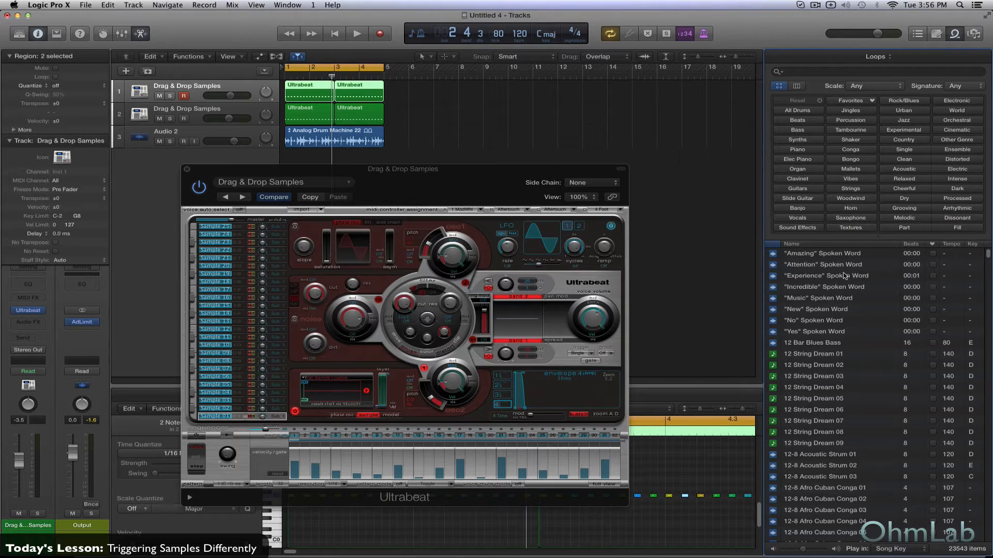
pyautogui.click(807, 281)
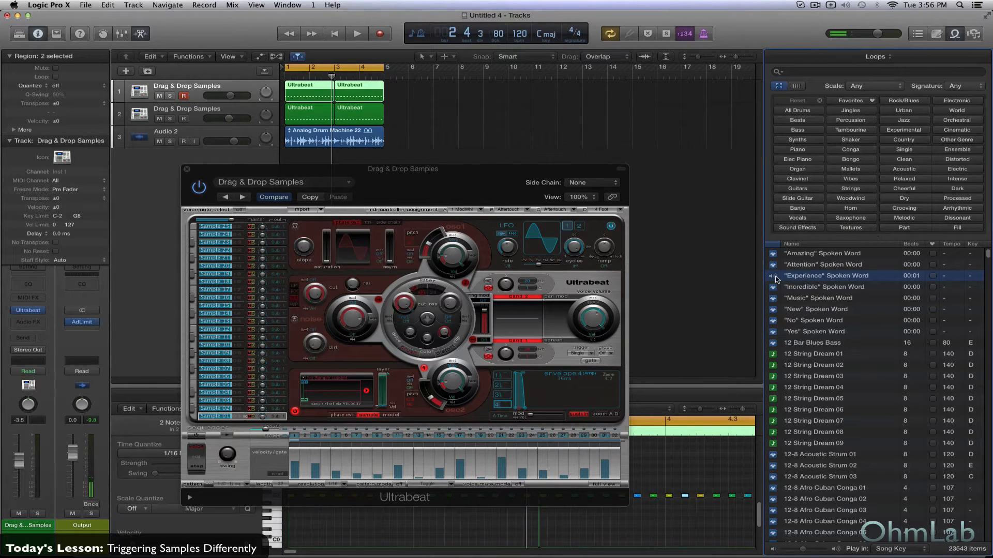
pyautogui.moveTo(776, 278); pyautogui.dragTo(324, 392)
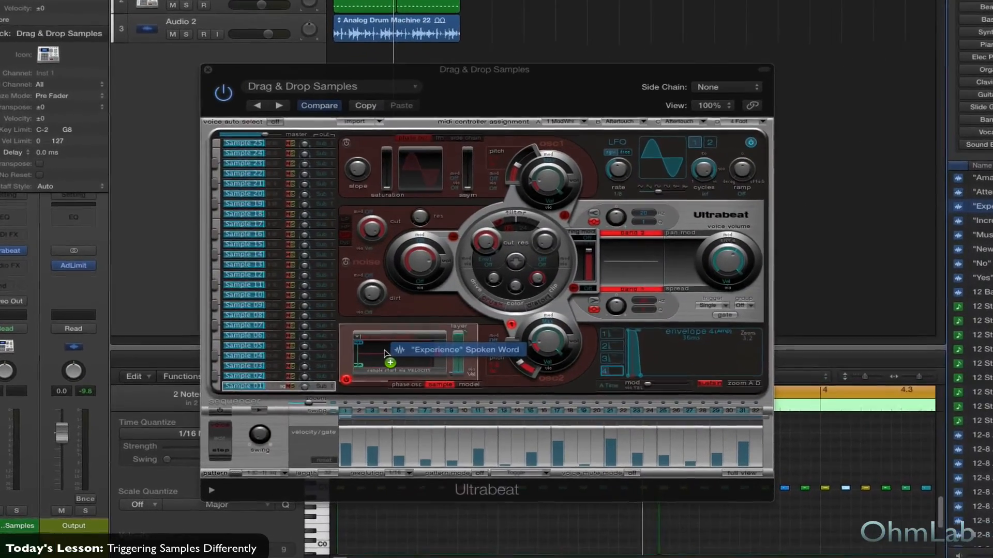
pyautogui.moveTo(384, 354); pyautogui.dragTo(386, 353)
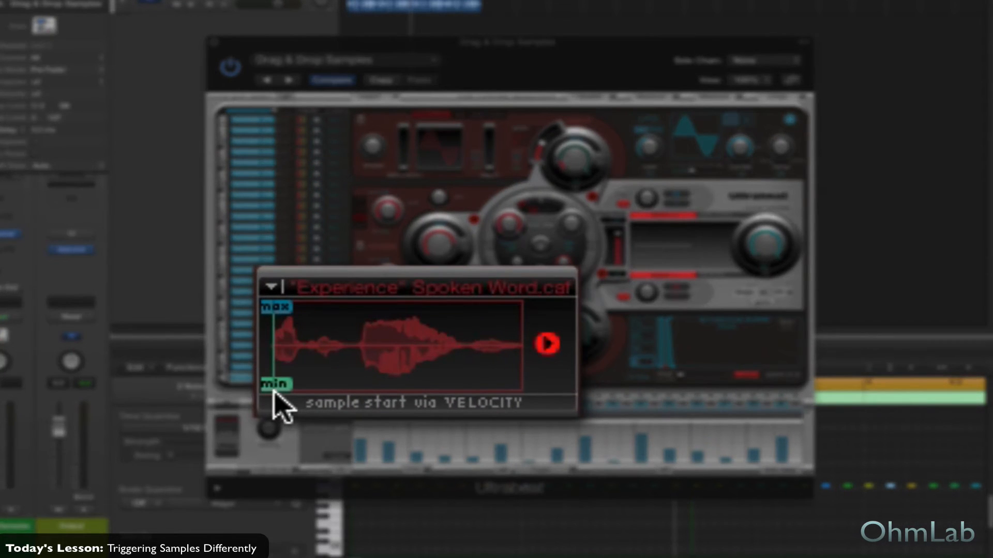
# Set the velocity-controlled sample start range, with min at the sample's beginning and max near the end of its main waveform.
pyautogui.moveTo(277, 309); pyautogui.dragTo(384, 308)
pyautogui.click(451, 309)
pyautogui.moveTo(292, 388); pyautogui.dragTo(271, 390)
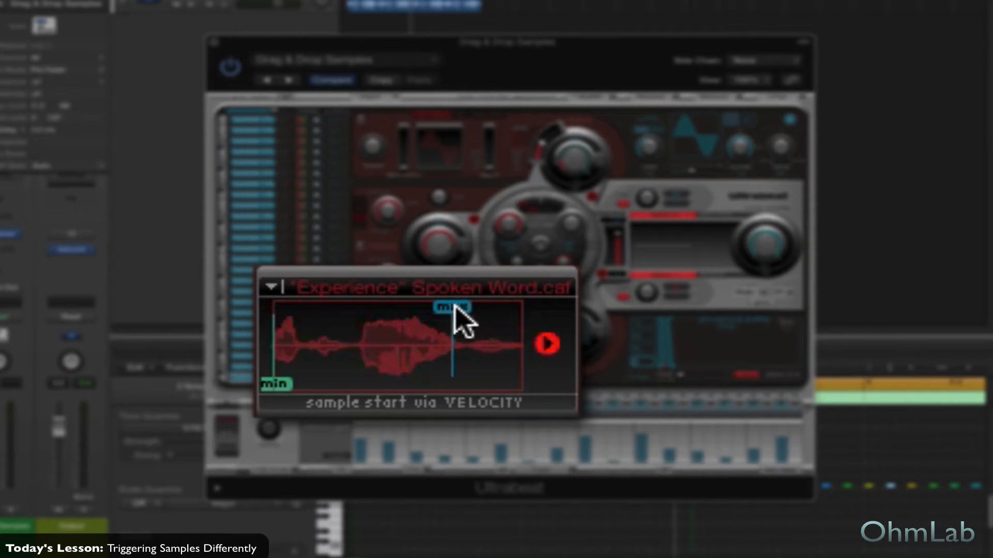
pyautogui.moveTo(454, 304)
pyautogui.mouseDown()
pyautogui.moveTo(344, 297)
pyautogui.moveTo(447, 310)
pyautogui.mouseUp()
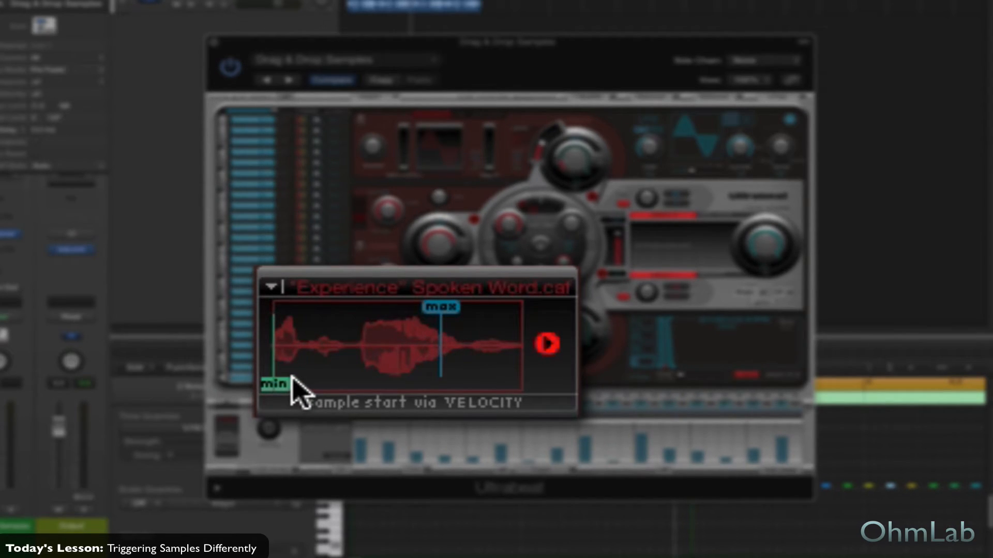
# Try different max sample start points on the "Experience" sample during playback, leaving max close to the sample's beginning.
pyautogui.moveTo(450, 307); pyautogui.dragTo(420, 308)
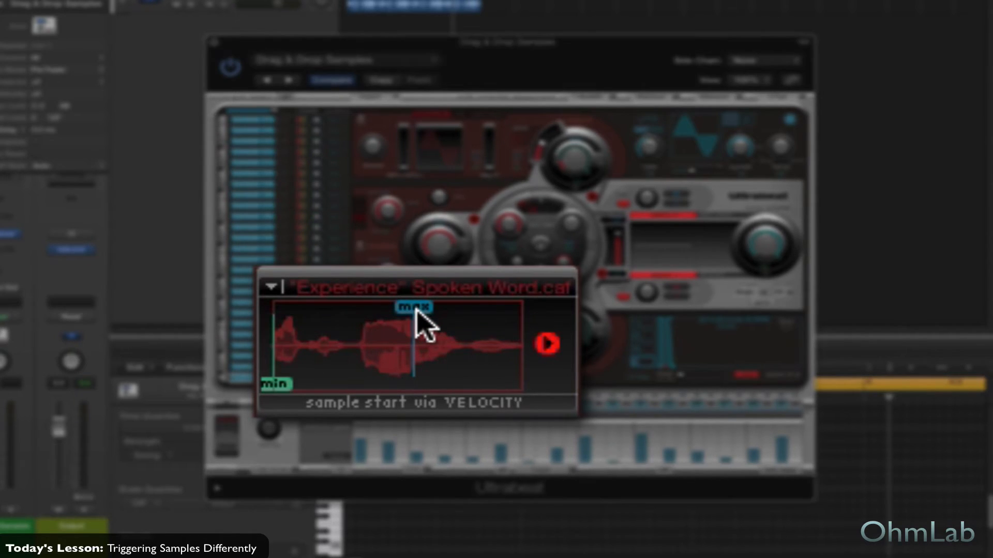
pyautogui.moveTo(416, 310); pyautogui.dragTo(275, 308)
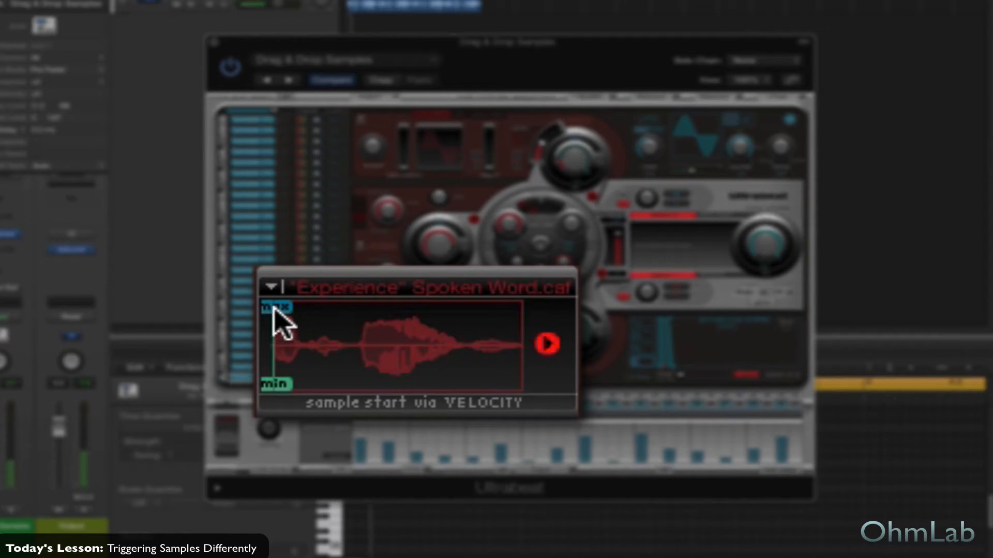
pyautogui.moveTo(274, 308)
pyautogui.mouseDown()
pyautogui.moveTo(381, 304)
pyautogui.moveTo(504, 321)
pyautogui.mouseUp()
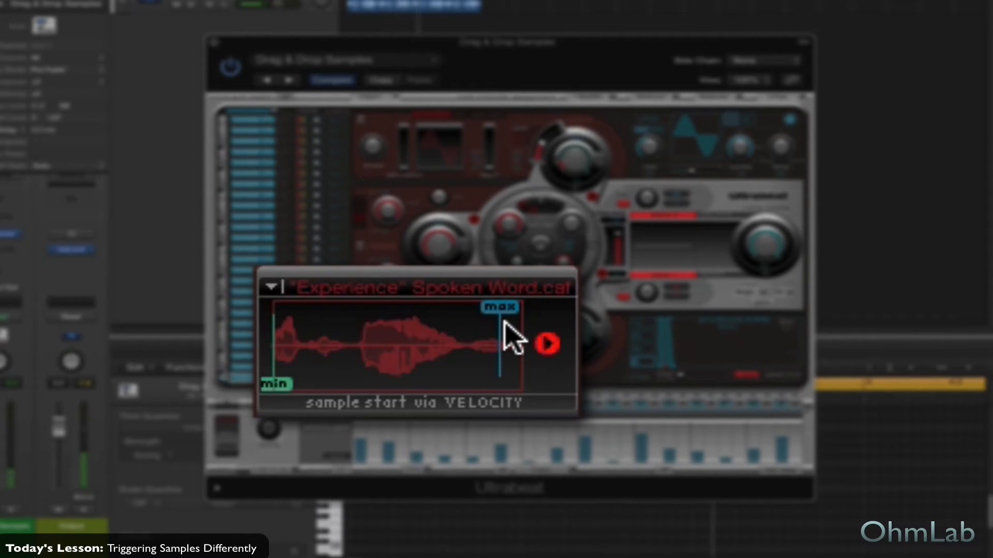
pyautogui.moveTo(506, 323); pyautogui.dragTo(290, 323)
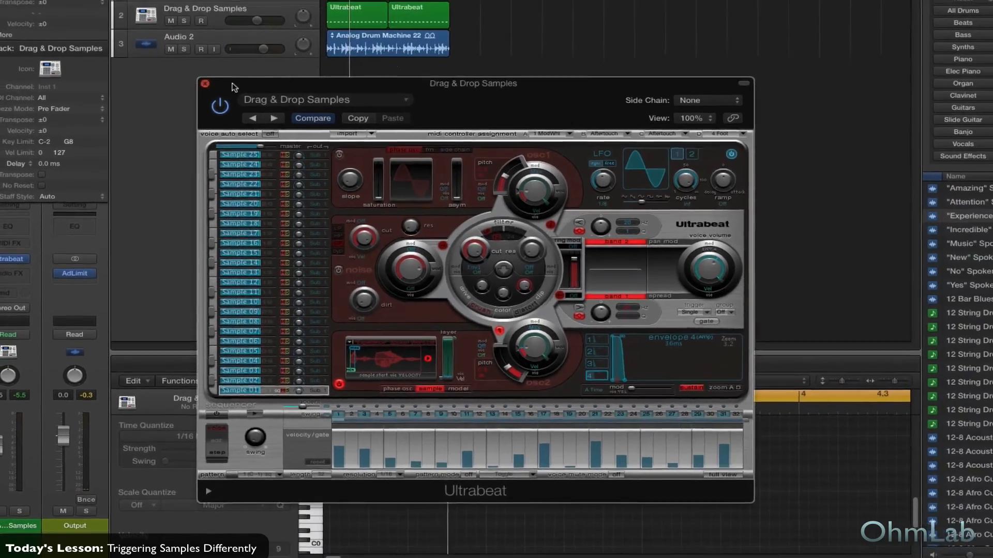
# Close the first track's Ultrabeat and solo the second Drag & Drop Samples track with its own Ultrabeat open.
pyautogui.click(213, 42)
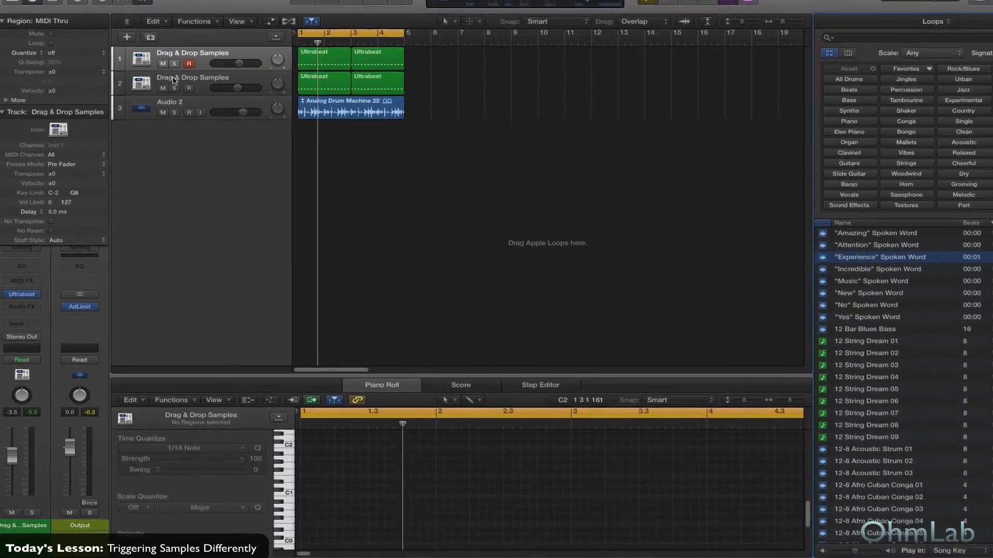
pyautogui.click(173, 82)
pyautogui.click(174, 88)
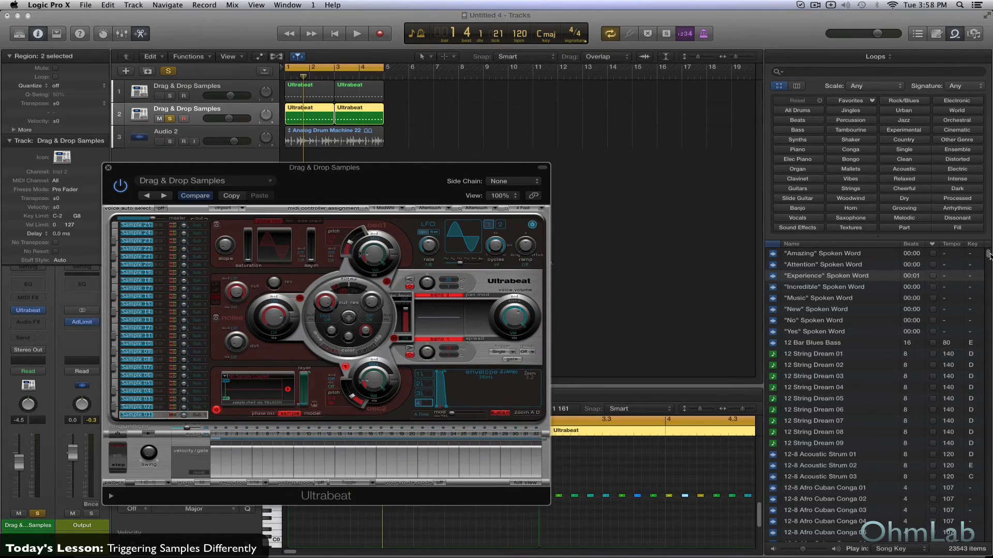
# Preview the Macedonian Rise Violin 01 and 02 loops and load Macedonian Rise Violin 02 into Sample 01's oscillator 2 sample slot.
pyautogui.moveTo(989, 255); pyautogui.dragTo(989, 434)
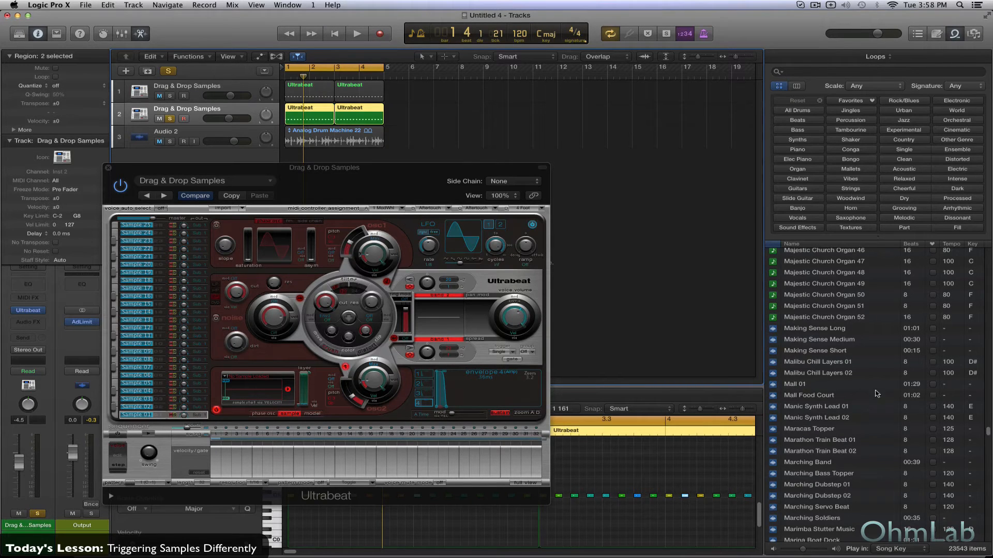
pyautogui.scroll(10, 853, 394)
pyautogui.scroll(10, 853, 411)
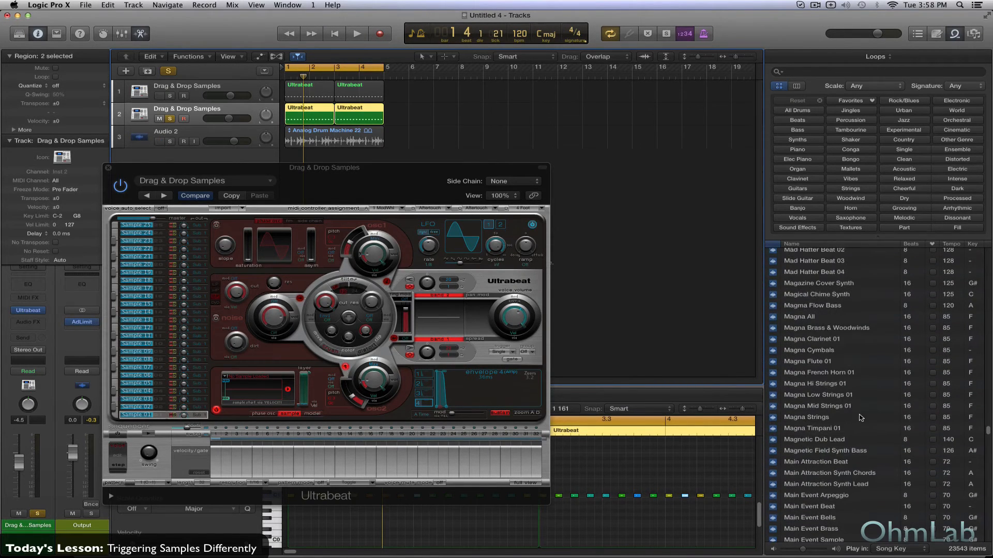
pyautogui.scroll(10, 860, 416)
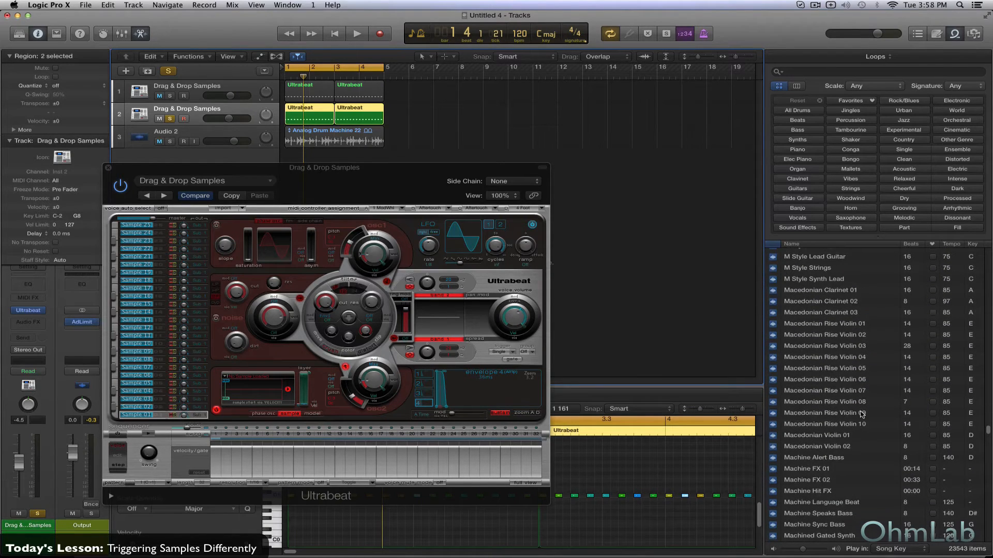
pyautogui.click(793, 327)
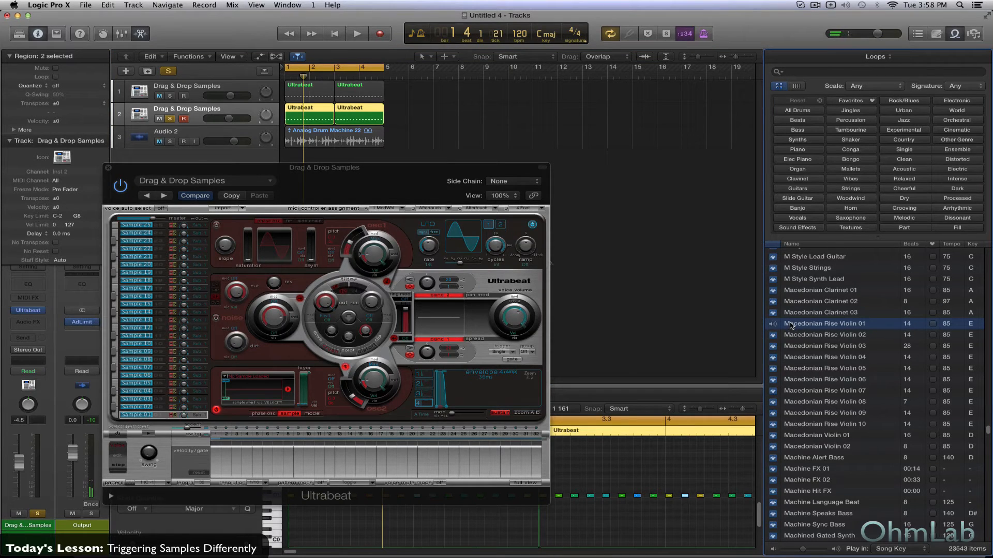
pyautogui.click(798, 337)
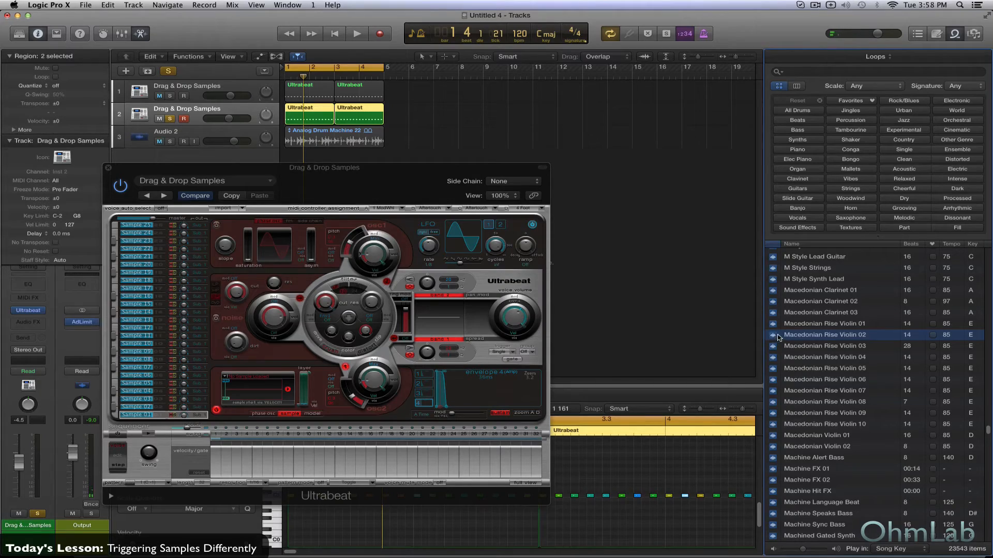
pyautogui.moveTo(774, 336); pyautogui.dragTo(252, 394)
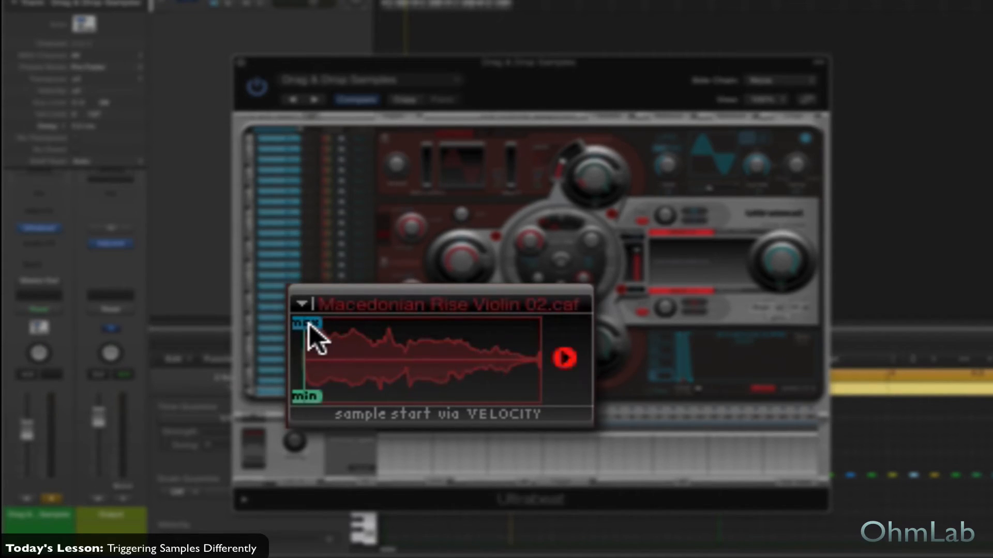
# Set the violin sample's velocity max start point to just past the waveform's middle and stop playback.
pyautogui.moveTo(309, 323); pyautogui.dragTo(363, 321)
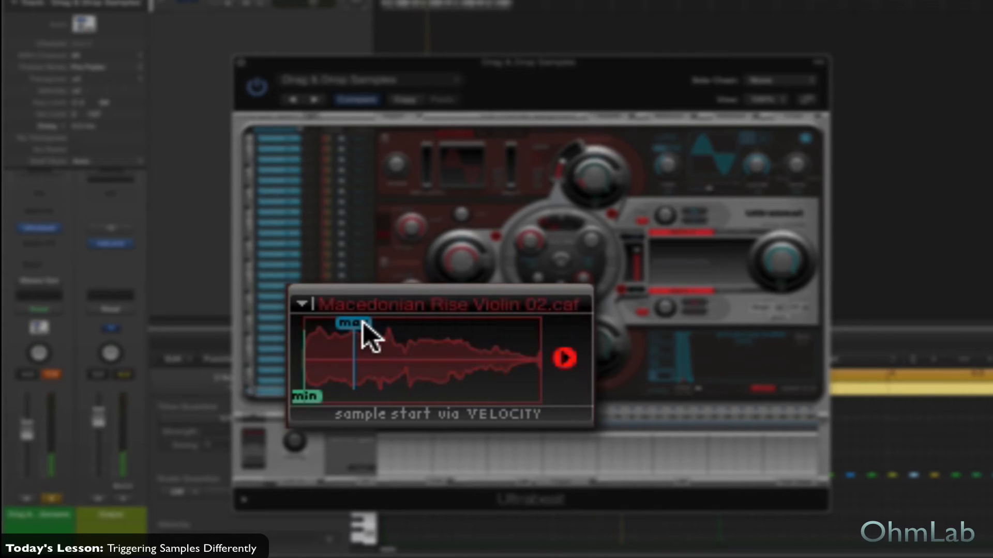
pyautogui.moveTo(363, 322); pyautogui.dragTo(439, 327)
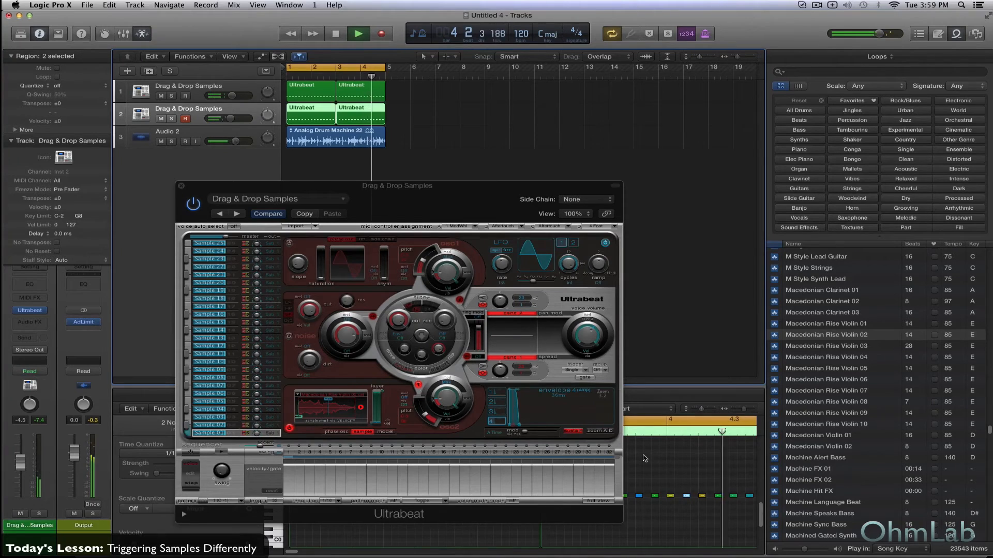
pyautogui.press('space')
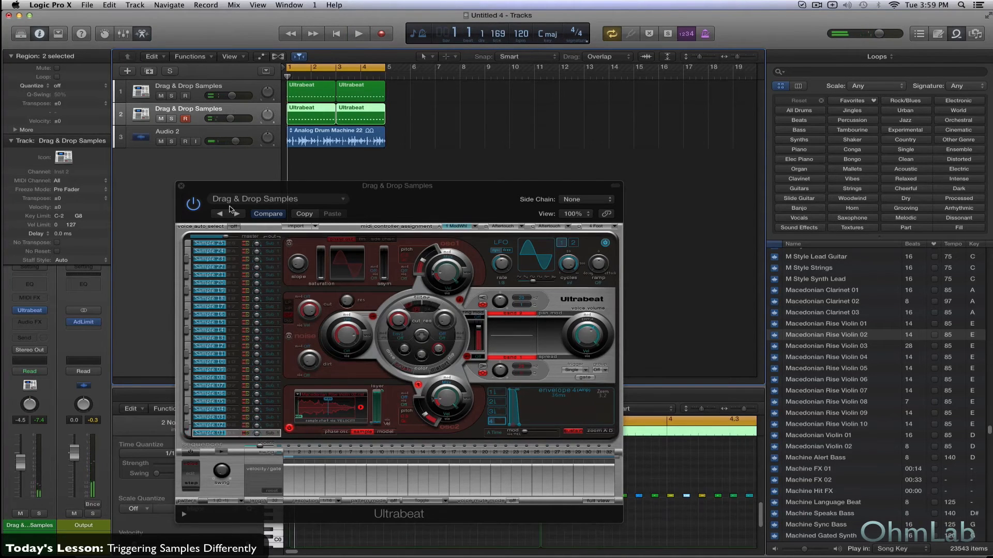
# Close the second track's Ultrabeat and the loop browser, and select the first Drag & Drop Samples track to review its Ultrabeat.
pyautogui.click(181, 186)
pyautogui.click(956, 33)
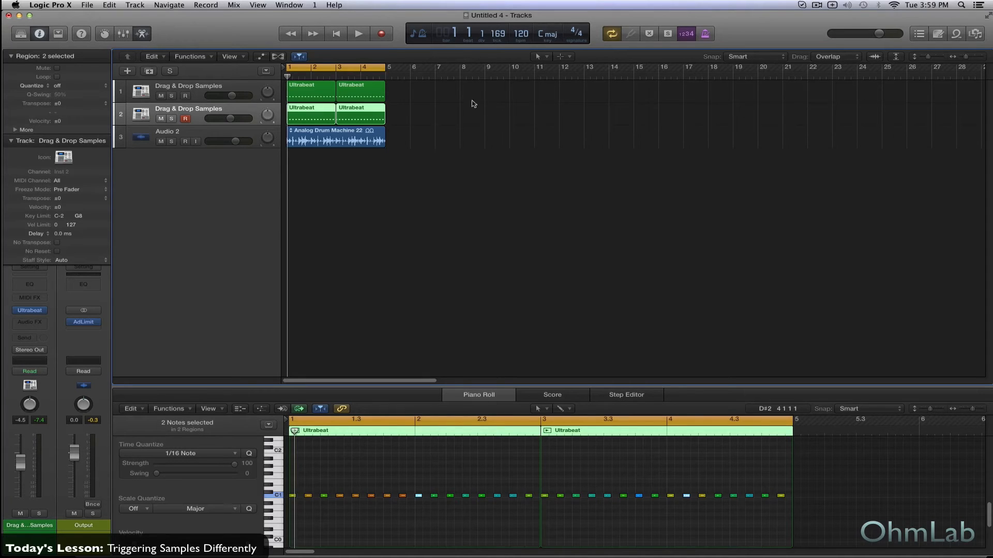
pyautogui.click(238, 87)
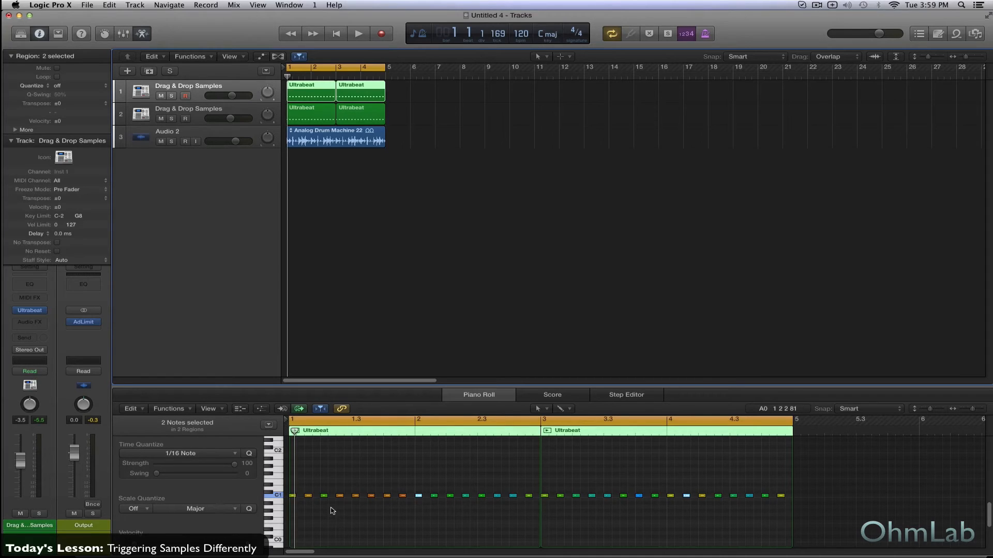
pyautogui.click(33, 313)
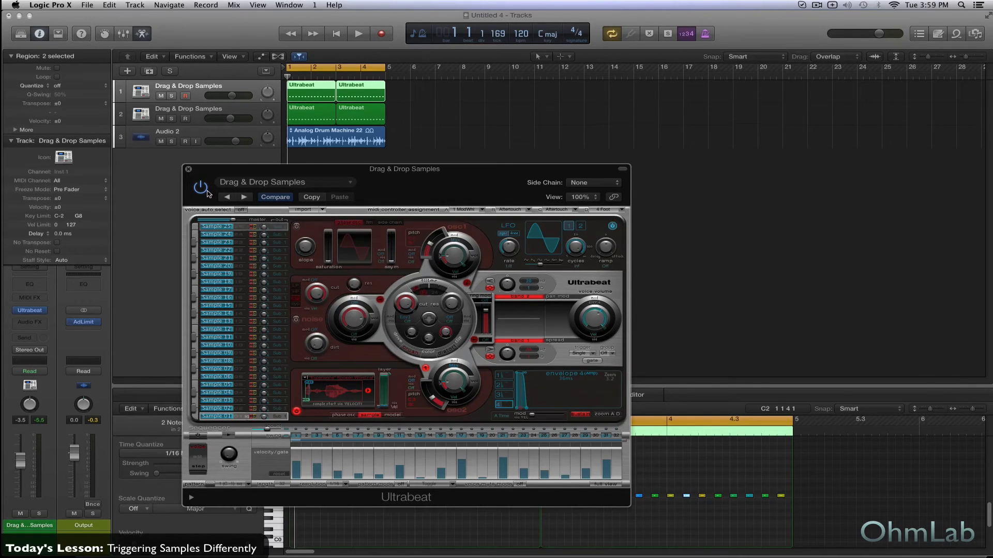
pyautogui.click(189, 169)
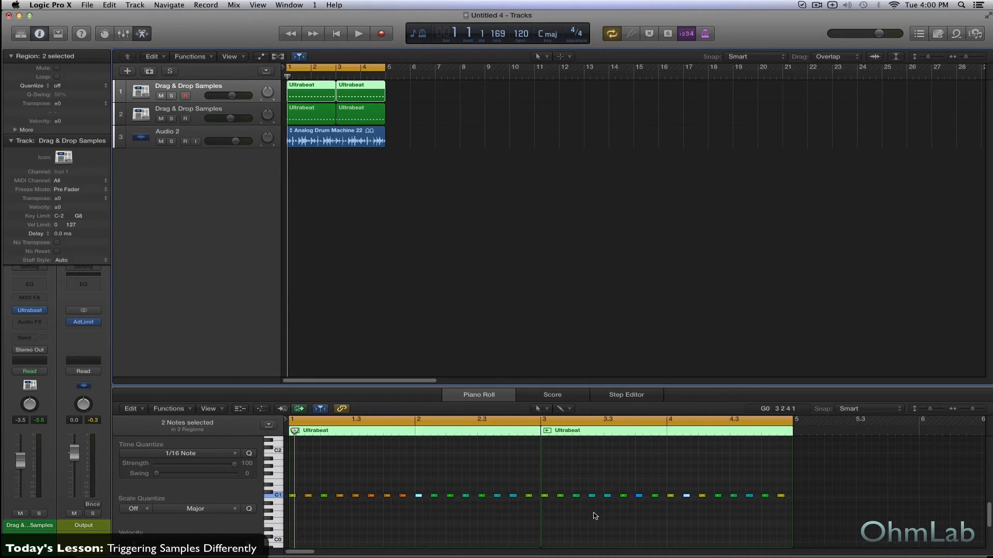
# Delete the first four C1 notes of bar 3, lengthen the preceding note across the gap and play the result.
pyautogui.moveTo(593, 503); pyautogui.dragTo(546, 484)
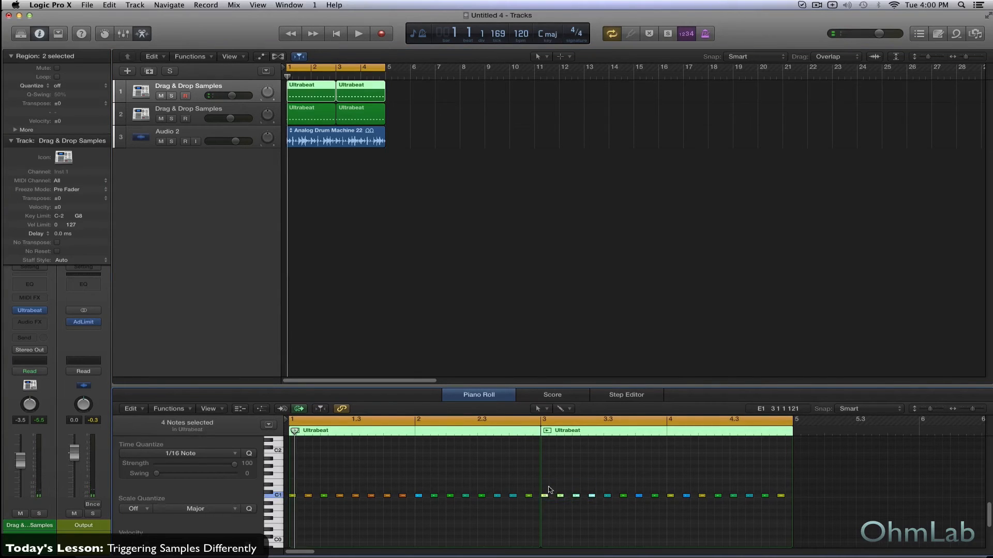
pyautogui.press('Delete')
pyautogui.moveTo(533, 497); pyautogui.dragTo(589, 500)
pyautogui.press('space')
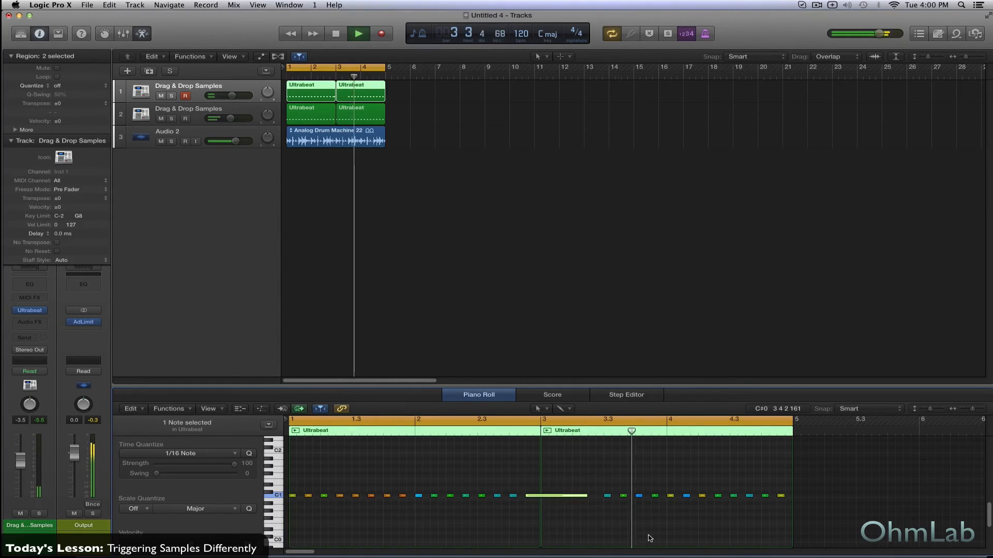
pyautogui.press('space')
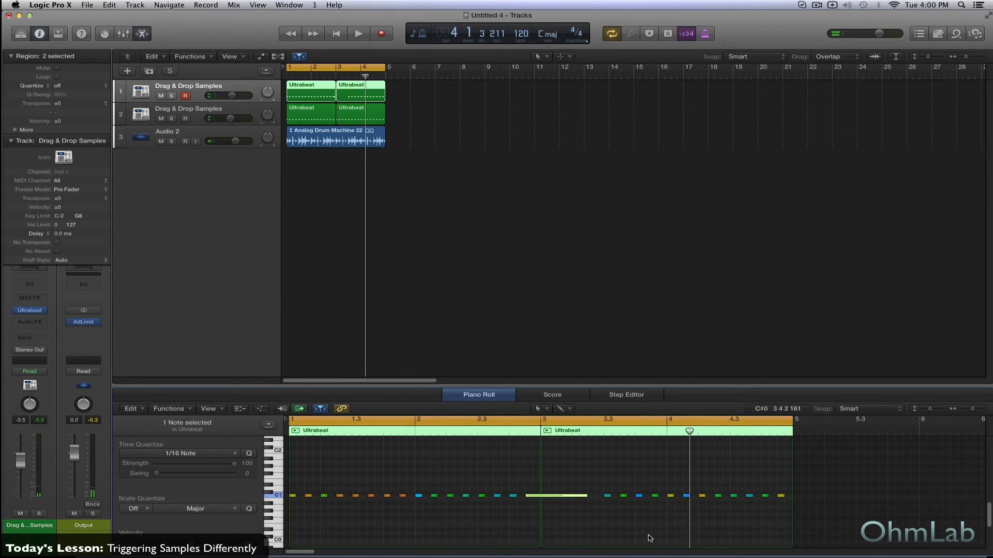
# Delete the three C1 notes around the start of bar 4 and lengthen the note before them to fill the gap.
pyautogui.click(655, 498)
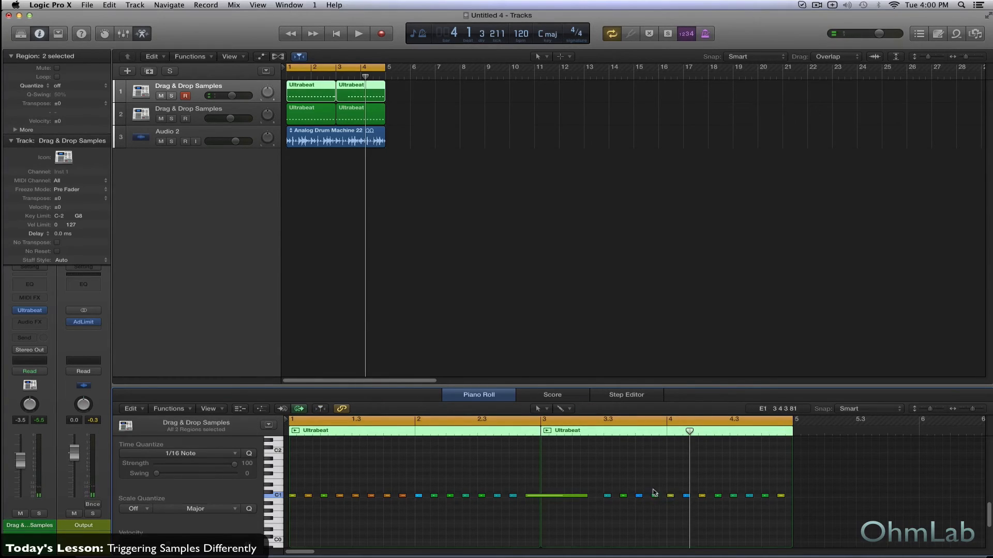
pyautogui.moveTo(653, 479); pyautogui.dragTo(692, 496)
pyautogui.press('Delete')
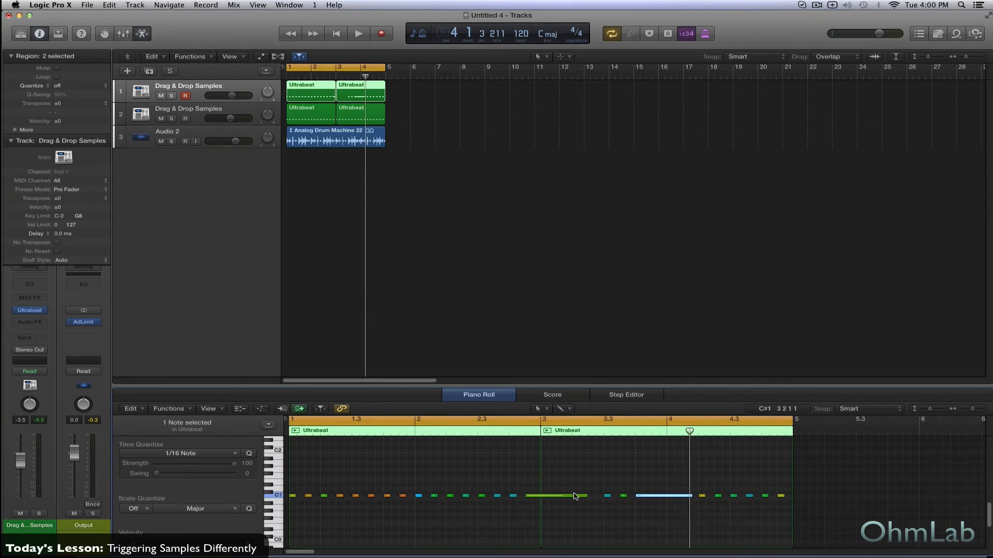
# Shorten the long note crossing into bar 3 to its original short length and redraw four short C1 notes after it.
pyautogui.moveTo(585, 497); pyautogui.dragTo(533, 498)
pyautogui.click(545, 496)
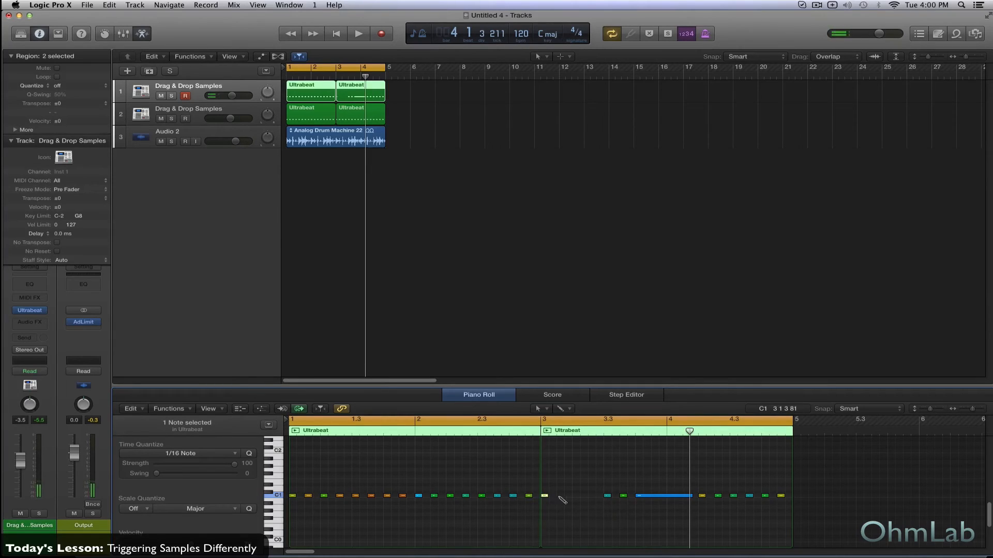
pyautogui.click(560, 496)
pyautogui.click(576, 495)
pyautogui.click(591, 496)
# Play the edited pattern over the drum loop and select the long C1 note that crosses into bar 4.
pyautogui.press('space')
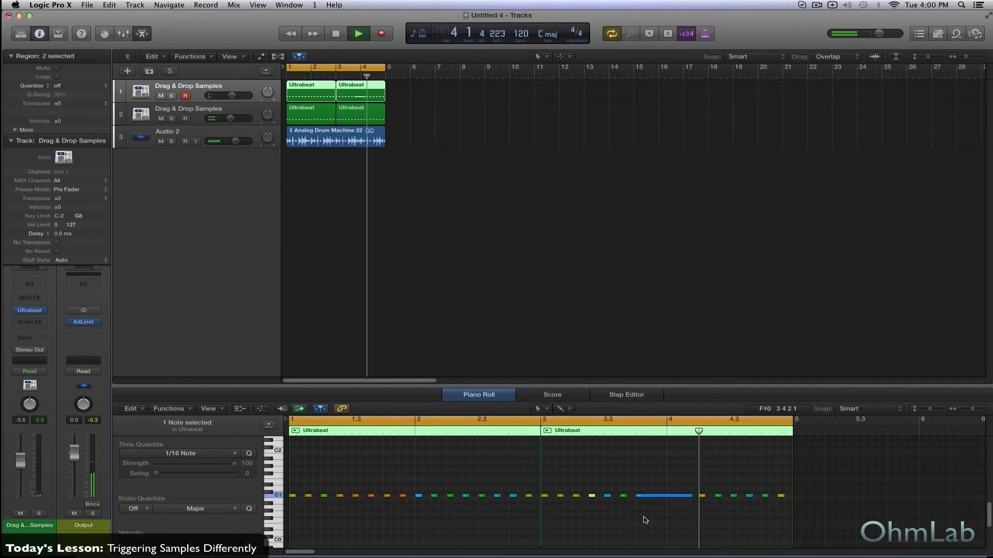
pyautogui.press('space')
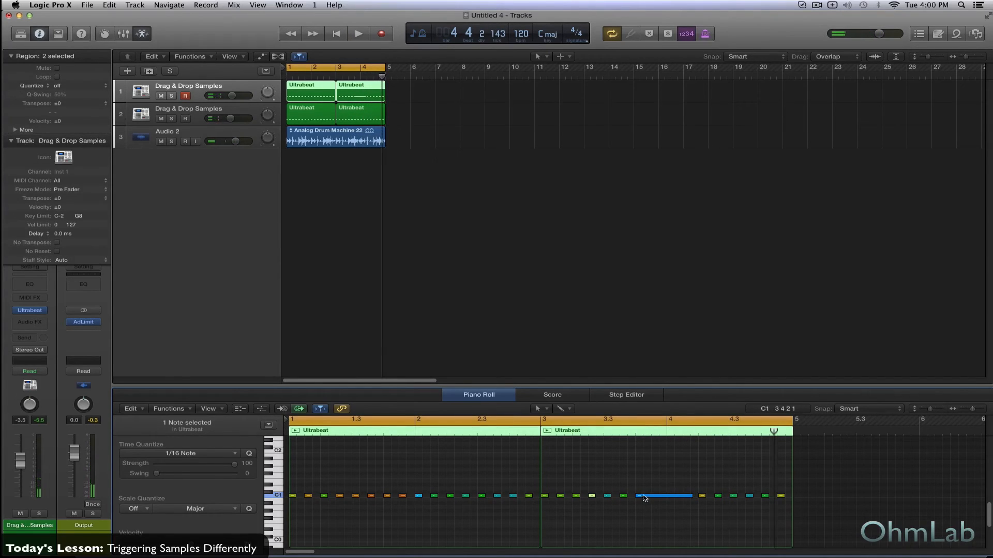
pyautogui.click(644, 497)
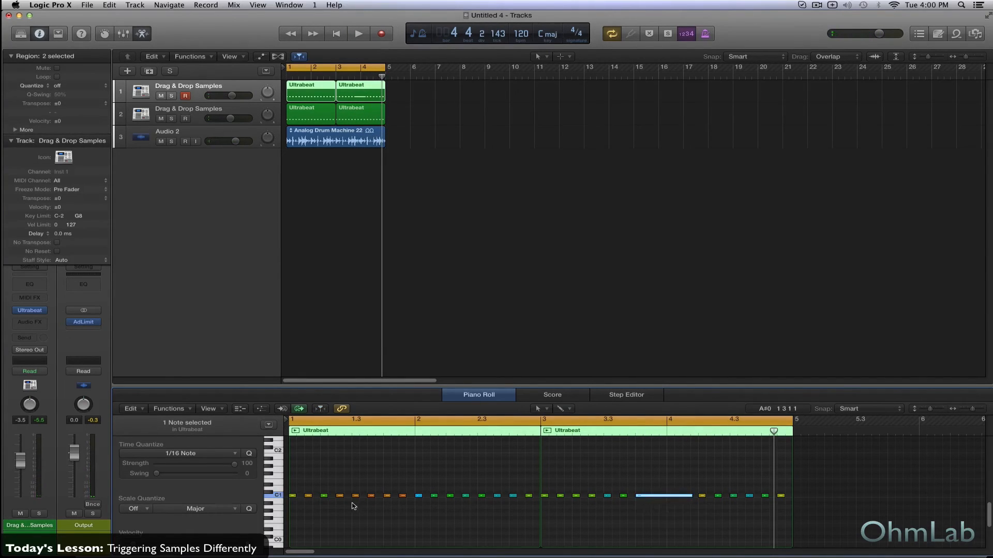